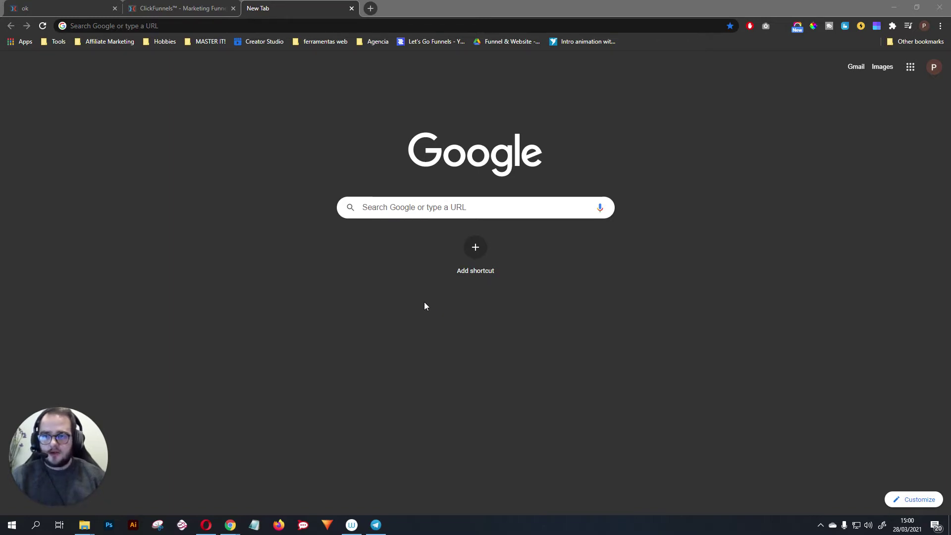
Bring the fonts_upload folder window forward and centre it on screen
{"action": "left_click", "coordinate": [84, 525]}
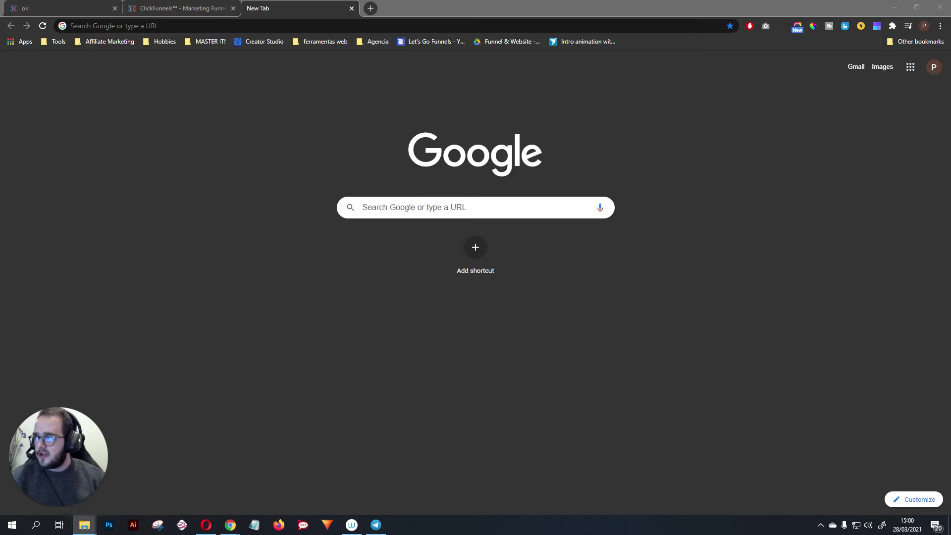
{"action": "left_click", "coordinate": [84, 525]}
{"action": "left_click", "coordinate": [84, 524]}
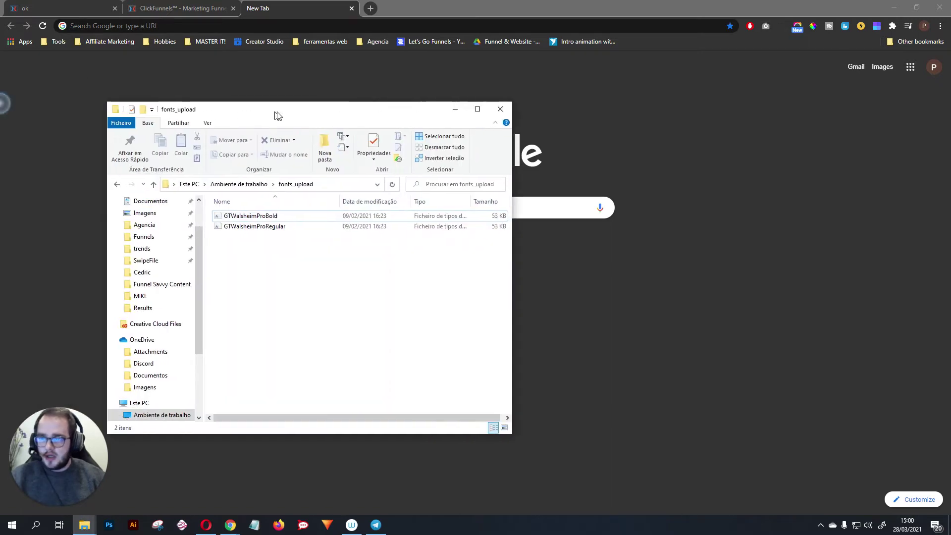
{"action": "left_click_drag", "start_coordinate": [278, 115], "coordinate": [378, 119]}
Select both GTWalsheimPro font files, then shift the folder window off to the left
{"action": "left_click_drag", "start_coordinate": [363, 269], "coordinate": [398, 218]}
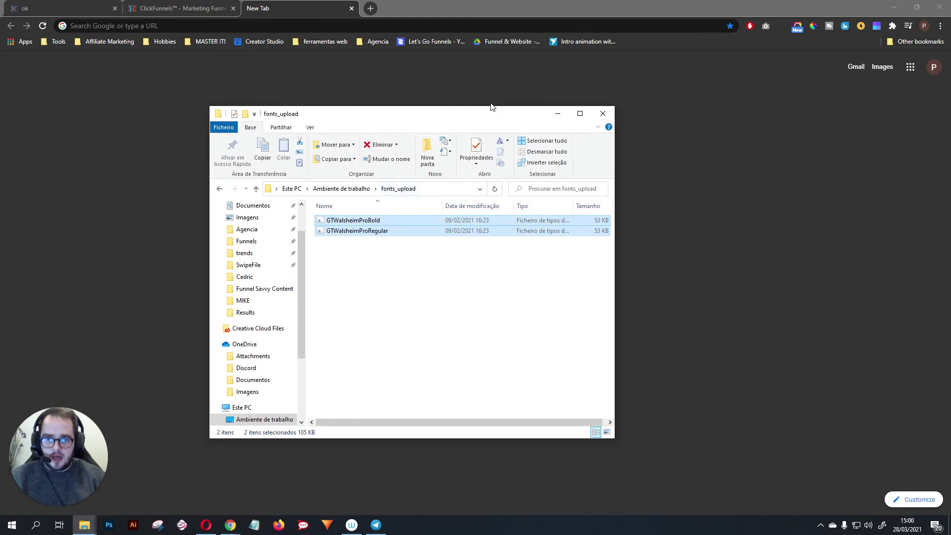
{"action": "left_click_drag", "start_coordinate": [493, 117], "coordinate": [342, 138]}
{"action": "left_click_drag", "start_coordinate": [194, 144], "coordinate": [0, 144]}
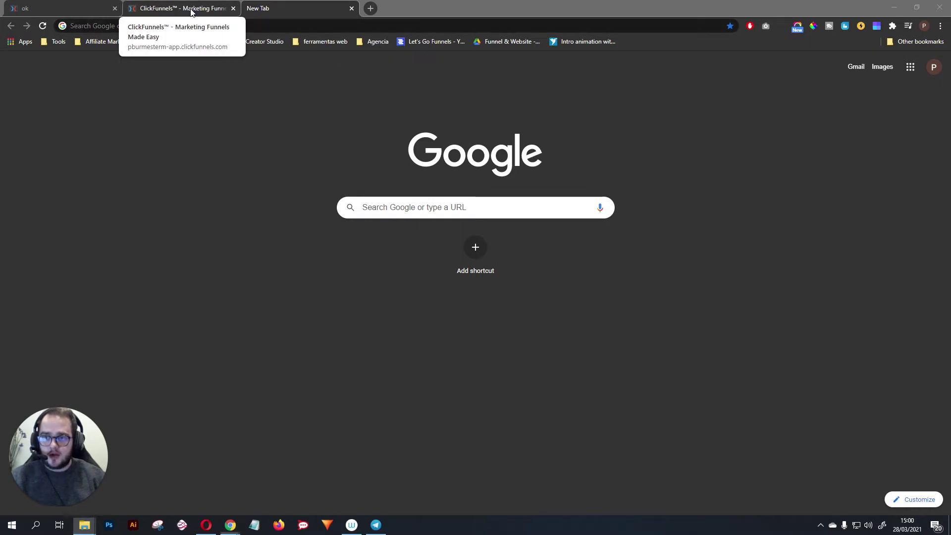
On ClickFunnels' Digital Assets page, start a New Asset to reach the Add New Digital Asset form
{"action": "left_click", "coordinate": [191, 11]}
{"action": "left_click", "coordinate": [897, 60]}
{"action": "left_click", "coordinate": [897, 59]}
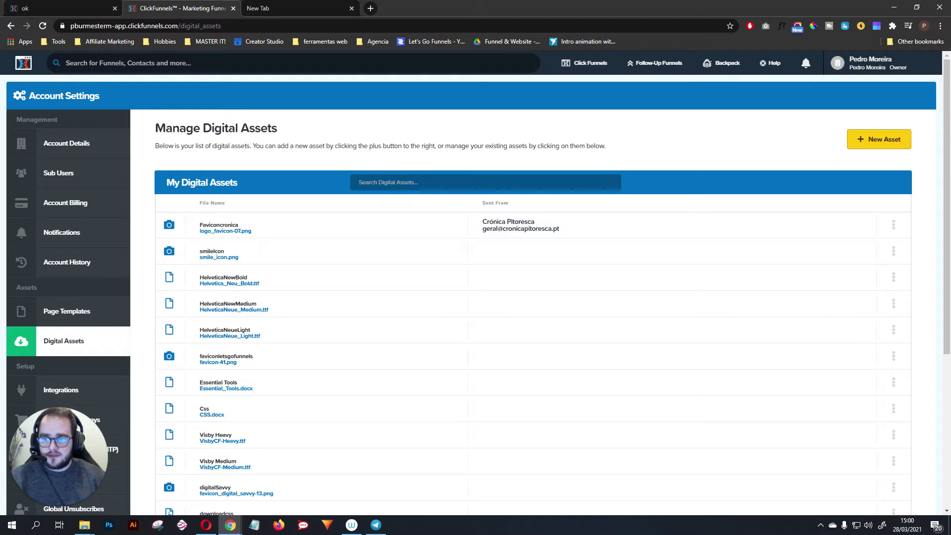
{"action": "scroll", "coordinate": [87, 258], "scroll_direction": "down", "scroll_amount": 2}
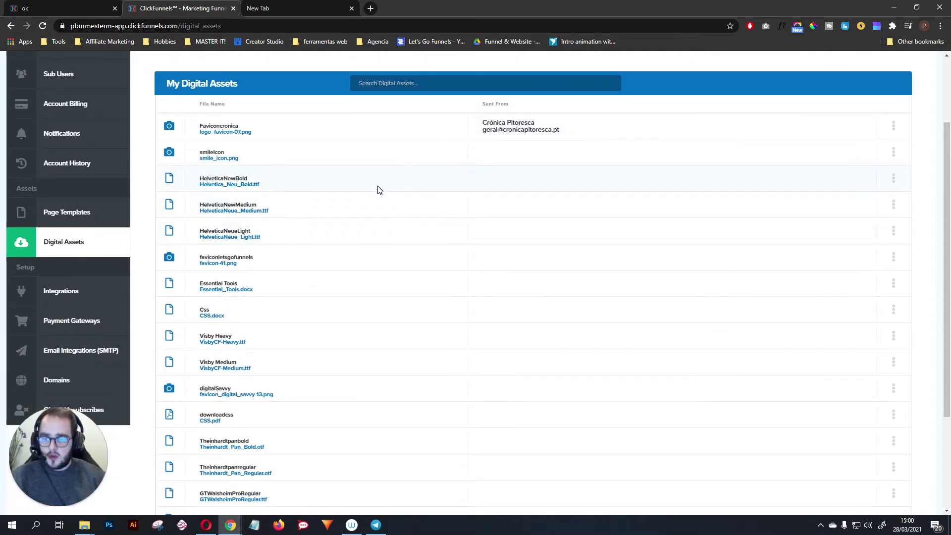
{"action": "scroll", "coordinate": [803, 134], "scroll_direction": "up", "scroll_amount": 2}
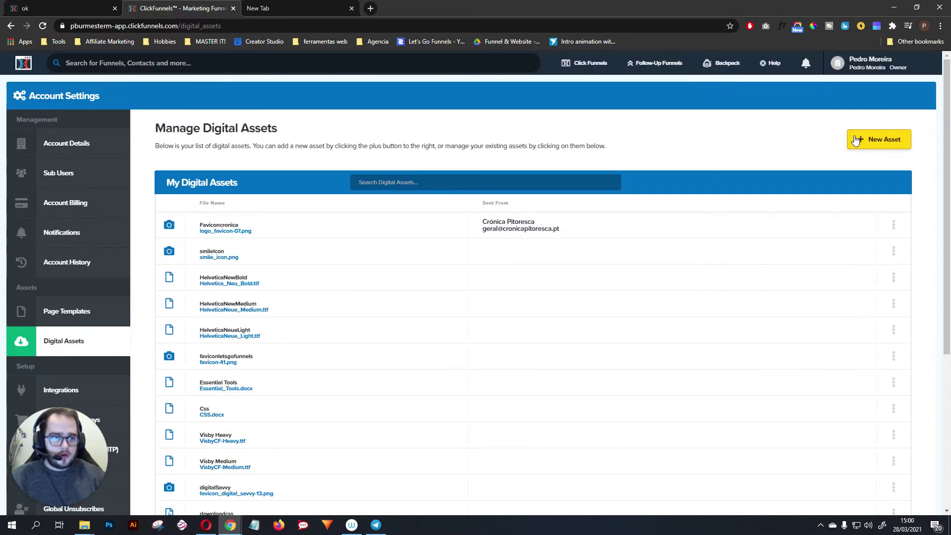
{"action": "scroll", "coordinate": [882, 94], "scroll_direction": "down", "scroll_amount": 1}
{"action": "left_click", "coordinate": [887, 94]}
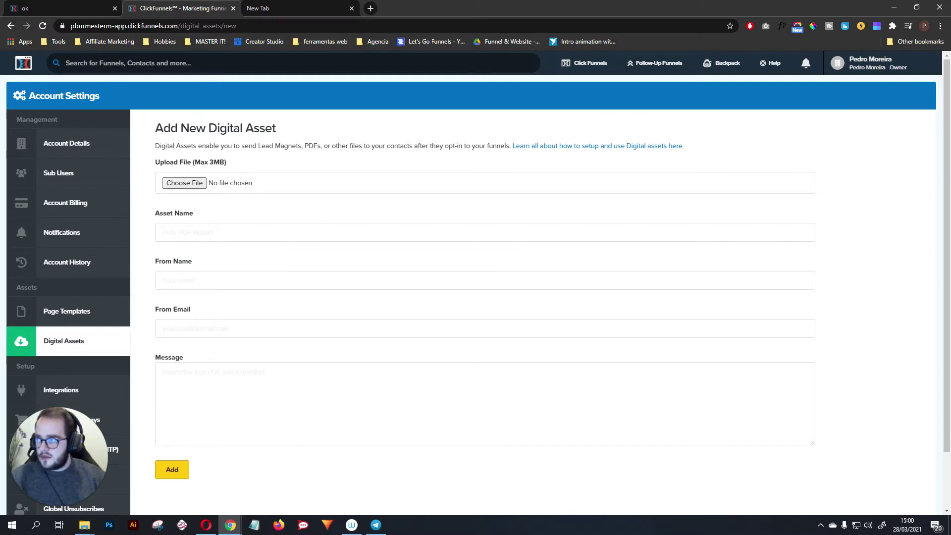
Copy the GTWalsheimProBold file name from Explorer and paste it into Asset Name
{"action": "left_click_drag", "start_coordinate": [0, 154], "coordinate": [664, 134]}
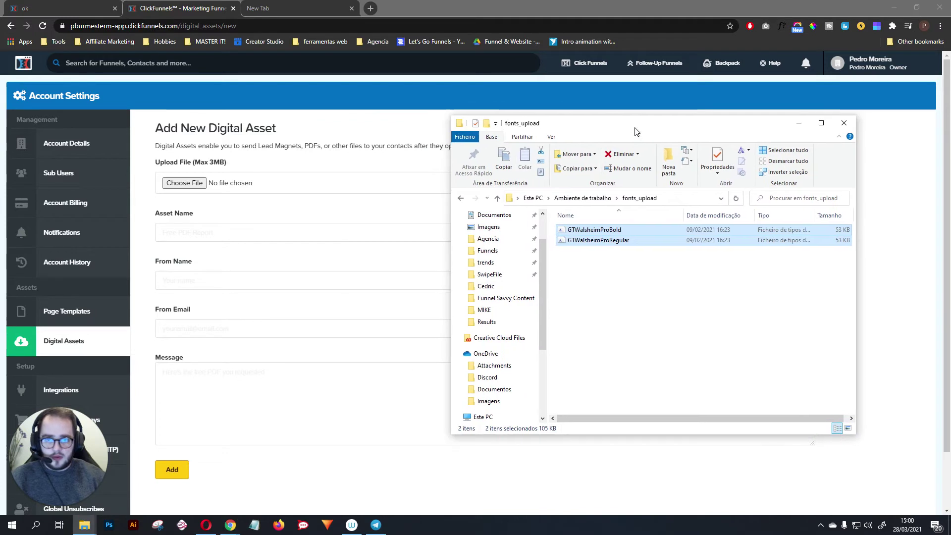
{"action": "left_click", "coordinate": [647, 270]}
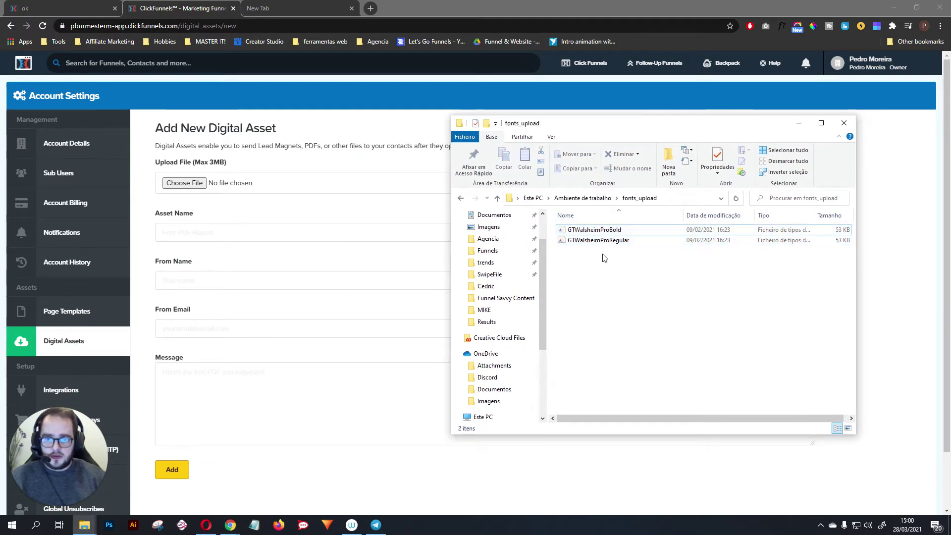
{"action": "right_click", "coordinate": [601, 231]}
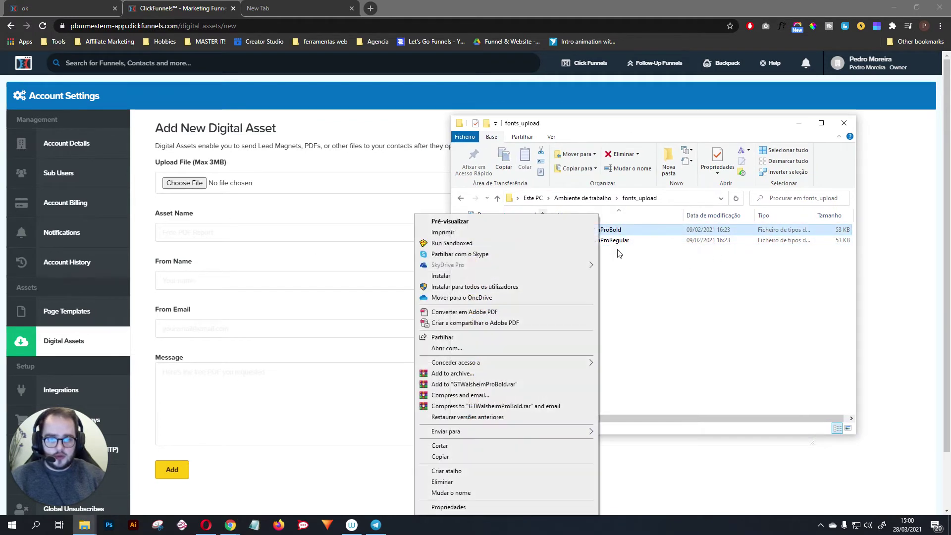
{"action": "left_click", "coordinate": [480, 492]}
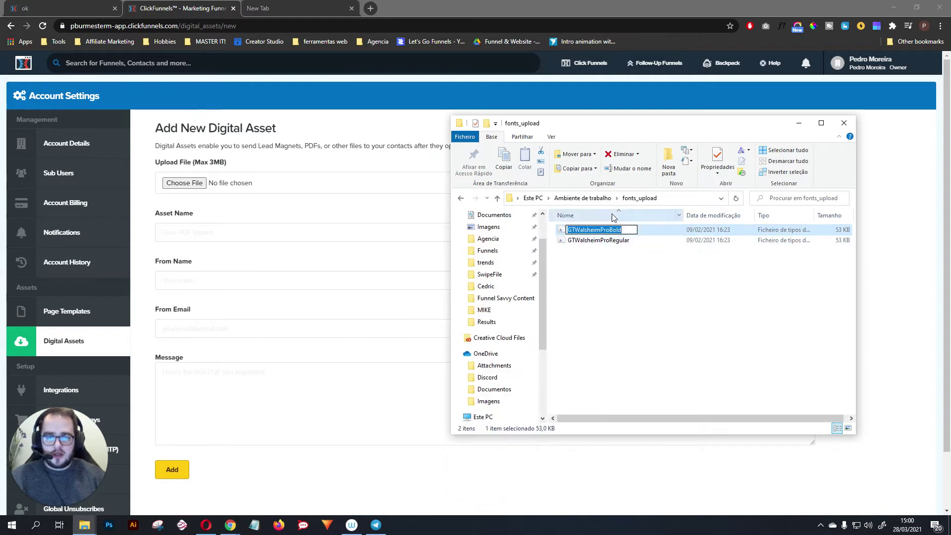
{"action": "key", "text": "ctrl+c"}
{"action": "left_click", "coordinate": [243, 233]}
{"action": "key", "text": "ctrl+v"}
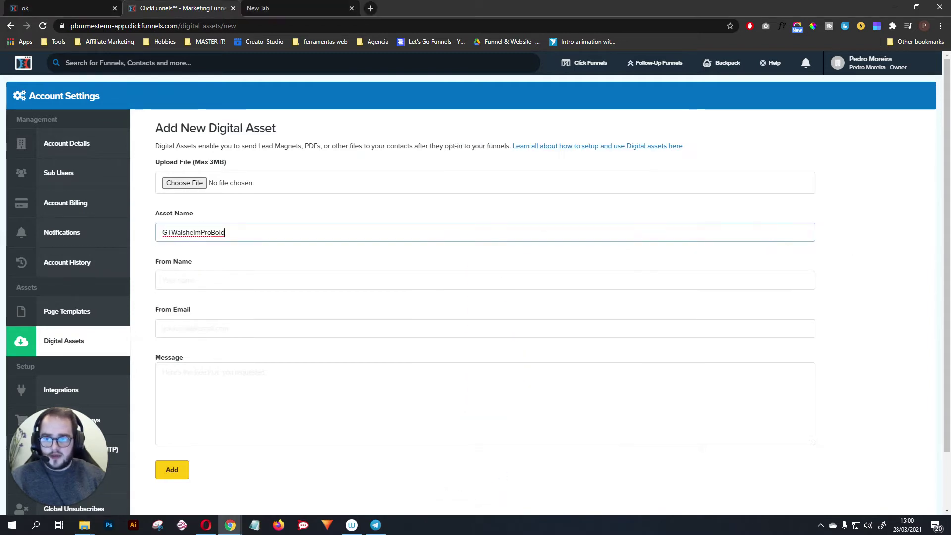
{"action": "left_click", "coordinate": [226, 250]}
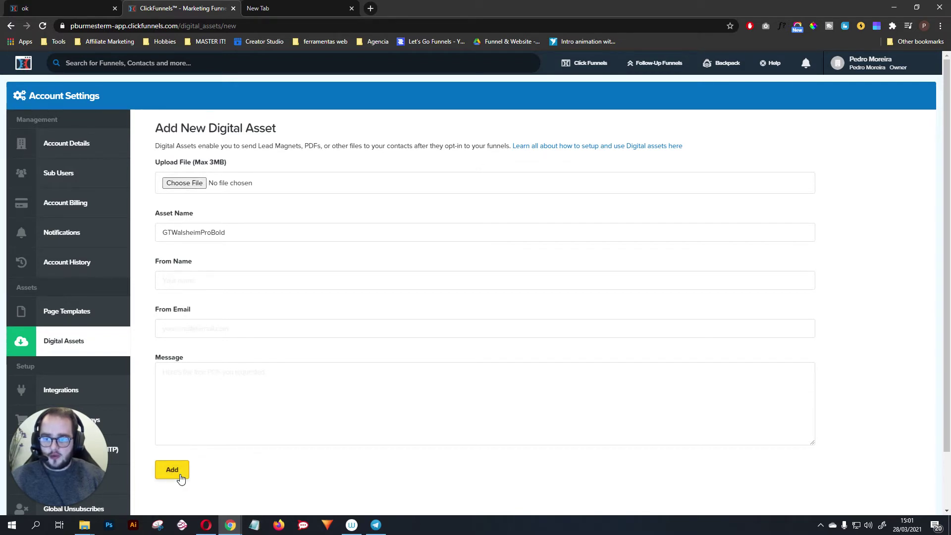
Return to Digital Assets and scroll to the GTWalsheimProRegular and GTWalsheimProBold entries
{"action": "left_click", "coordinate": [63, 343]}
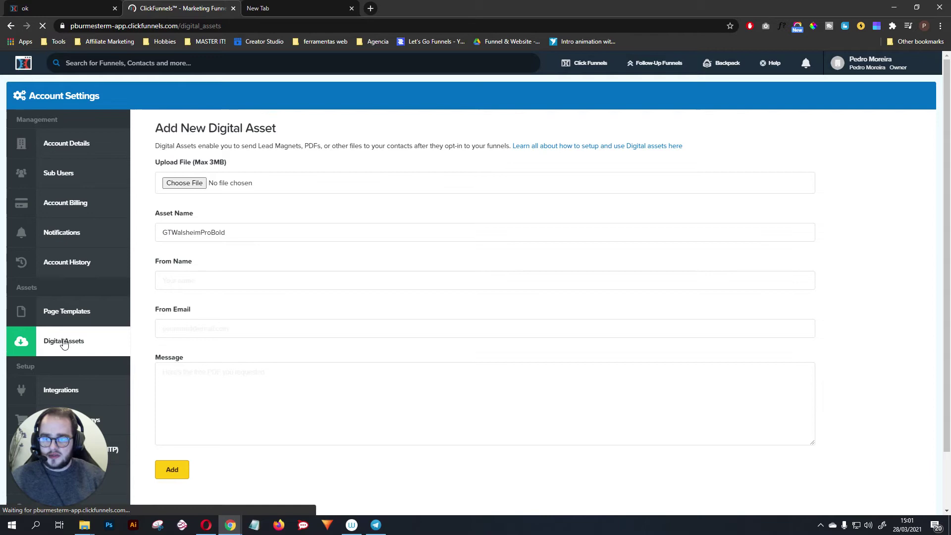
{"action": "scroll", "coordinate": [270, 307], "scroll_direction": "down", "scroll_amount": 5}
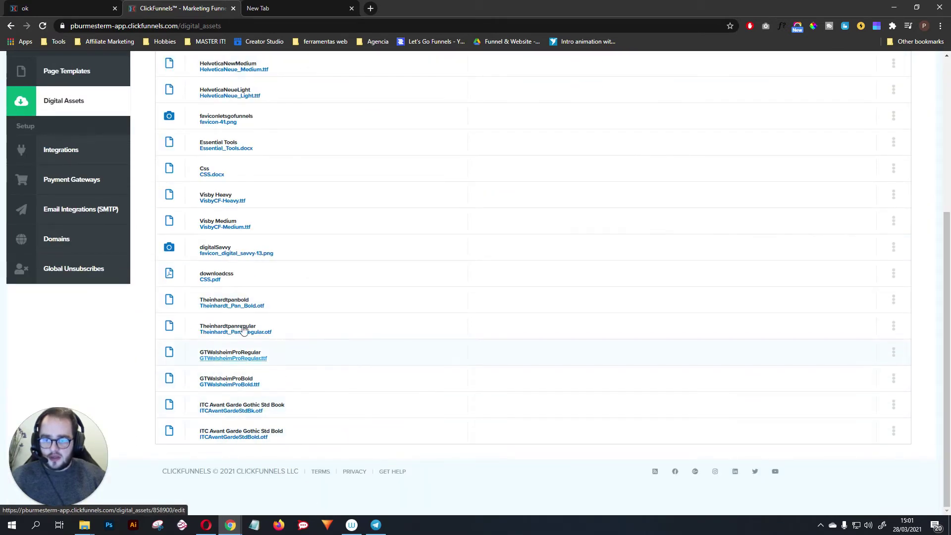
{"action": "scroll", "coordinate": [243, 258], "scroll_direction": "up", "scroll_amount": 5}
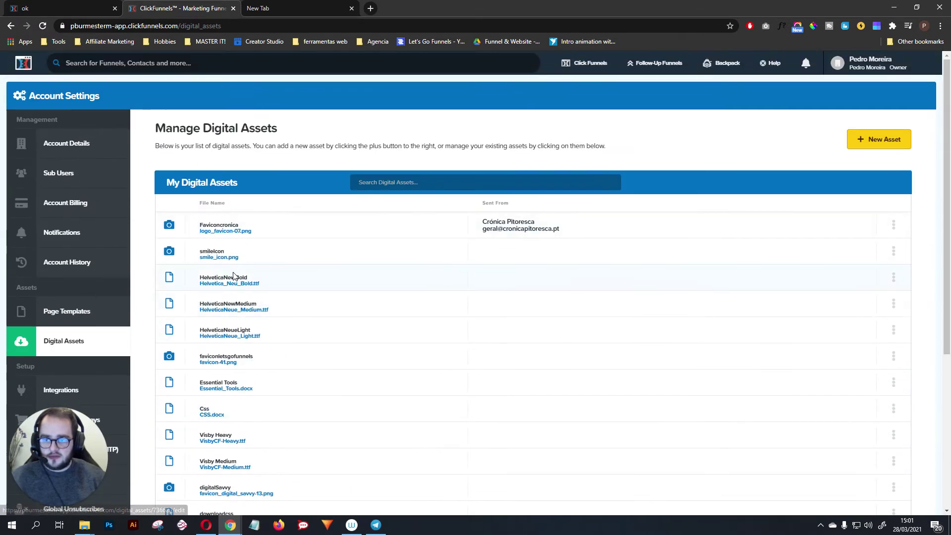
{"action": "scroll", "coordinate": [243, 257], "scroll_direction": "down", "scroll_amount": 5}
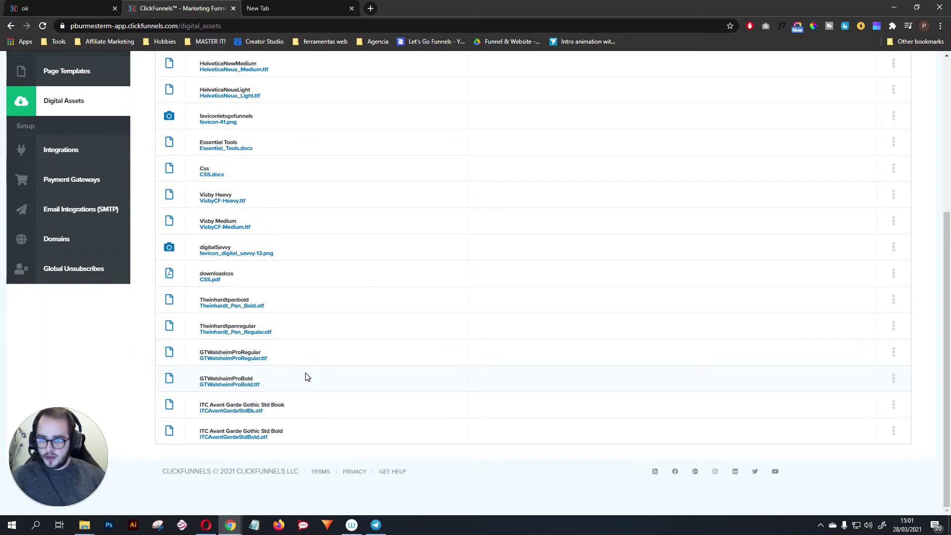
{"action": "scroll", "coordinate": [306, 377], "scroll_direction": "up", "scroll_amount": 5}
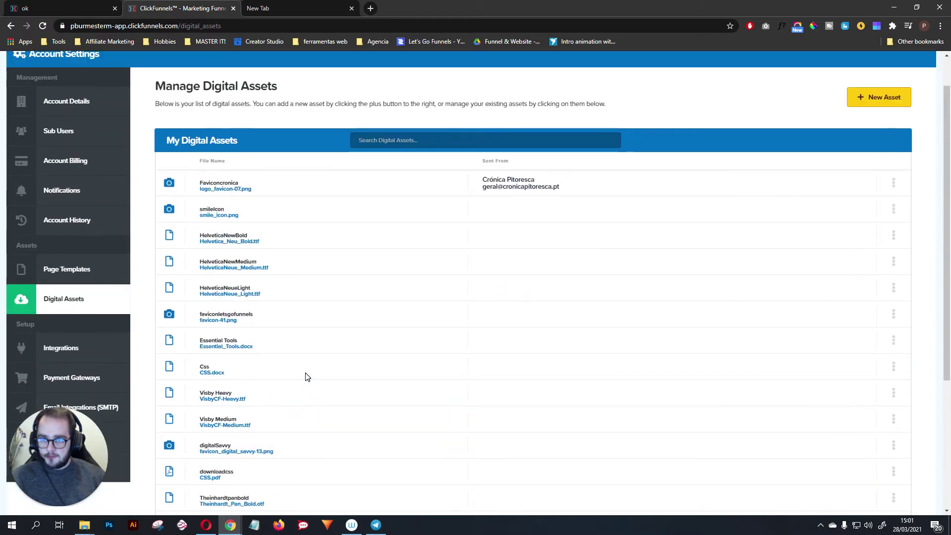
{"action": "scroll", "coordinate": [304, 376], "scroll_direction": "down", "scroll_amount": 5}
{"action": "left_click", "coordinate": [60, 5]}
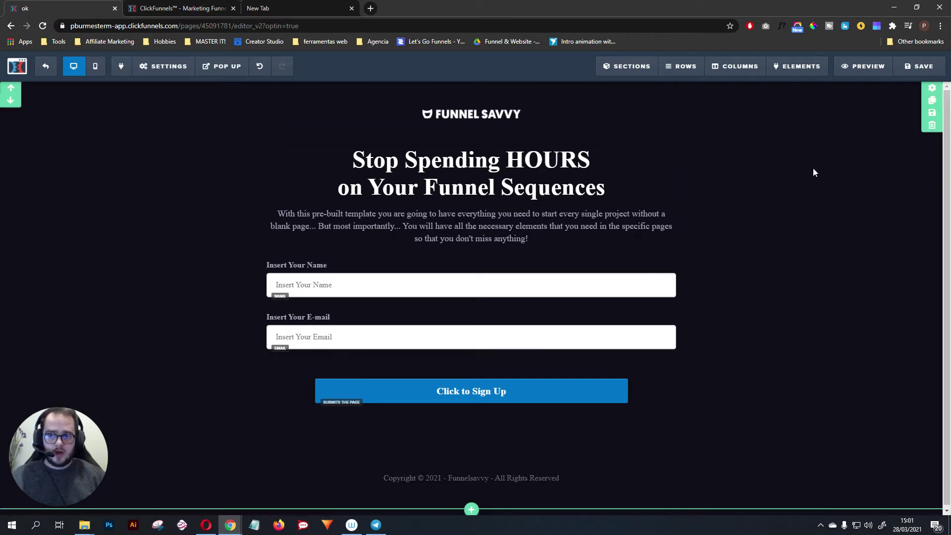
{"action": "mouse_move", "coordinate": [165, 74]}
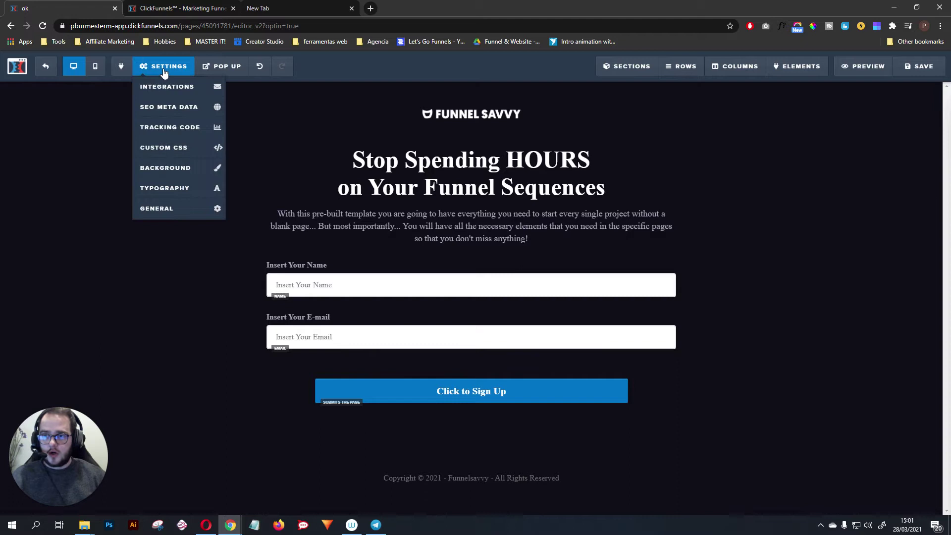
{"action": "left_click", "coordinate": [171, 154]}
{"action": "scroll", "coordinate": [471, 208], "scroll_direction": "down", "scroll_amount": 2}
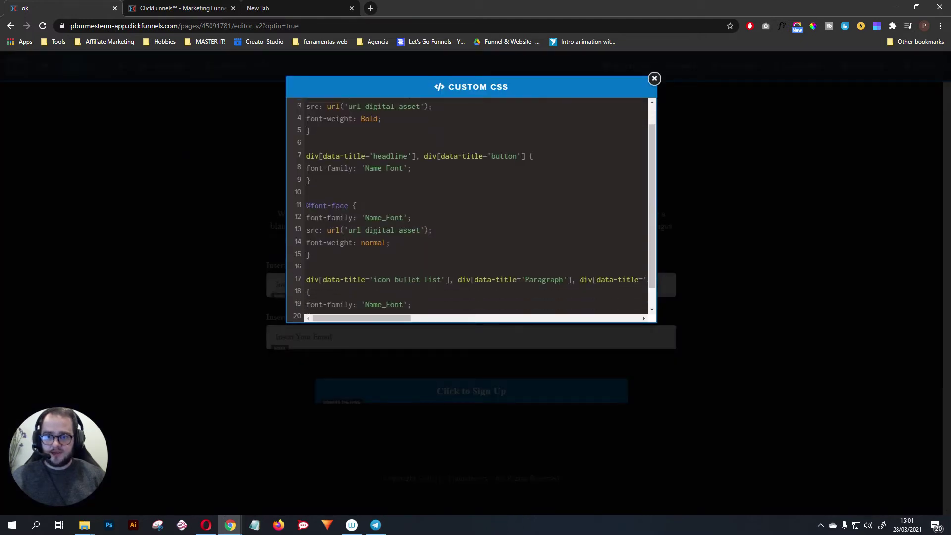
{"action": "scroll", "coordinate": [470, 208], "scroll_direction": "up", "scroll_amount": 2}
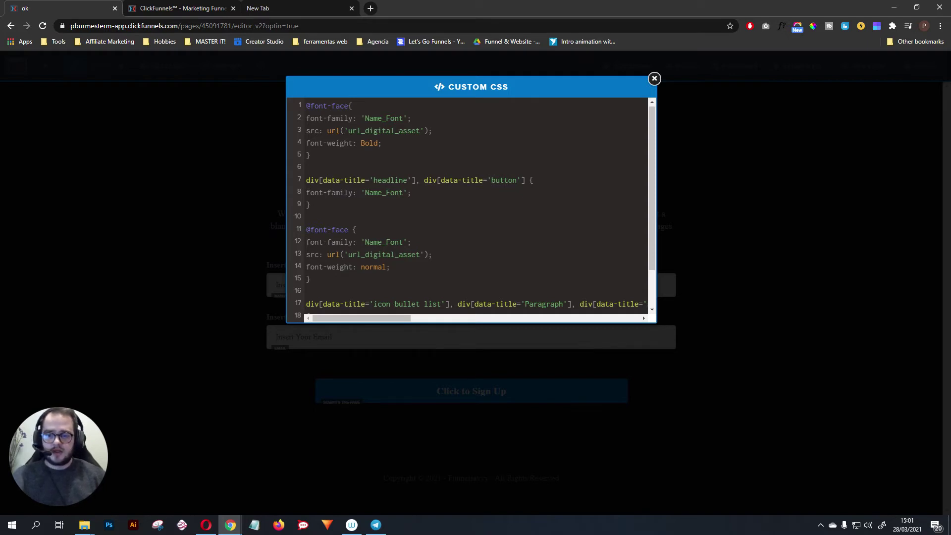
{"action": "scroll", "coordinate": [474, 210], "scroll_direction": "down", "scroll_amount": 2}
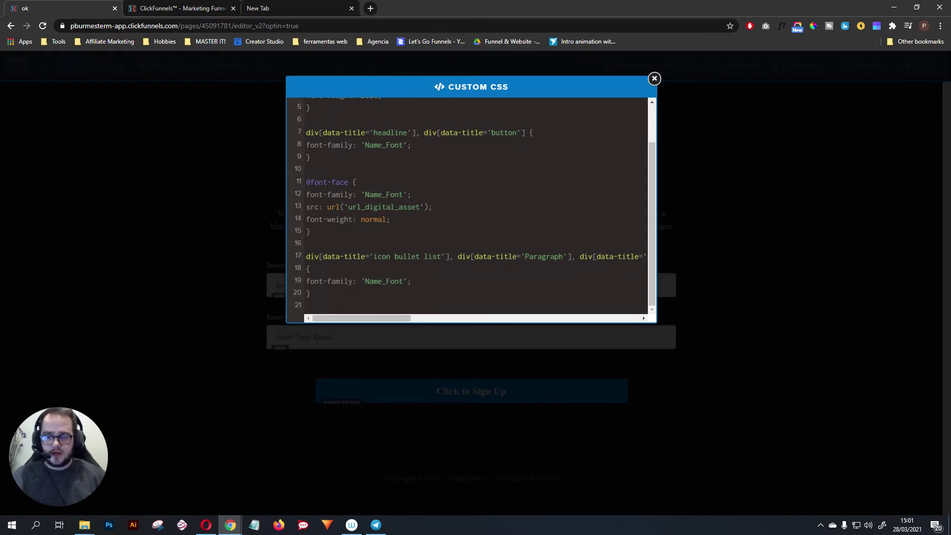
{"action": "scroll", "coordinate": [470, 208], "scroll_direction": "up", "scroll_amount": 1}
{"action": "scroll", "coordinate": [471, 208], "scroll_direction": "down", "scroll_amount": 1}
{"action": "scroll", "coordinate": [471, 208], "scroll_direction": "up", "scroll_amount": 2}
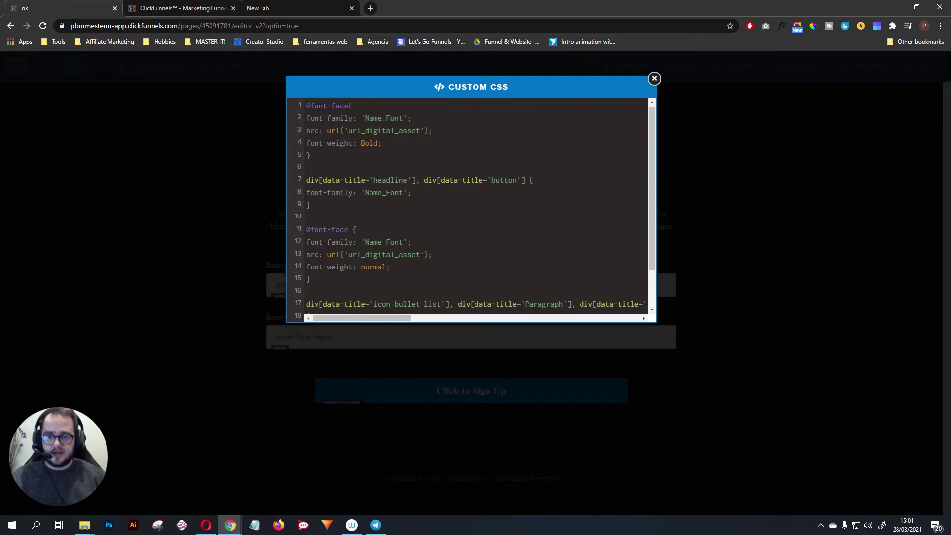
{"action": "left_click", "coordinate": [304, 106]}
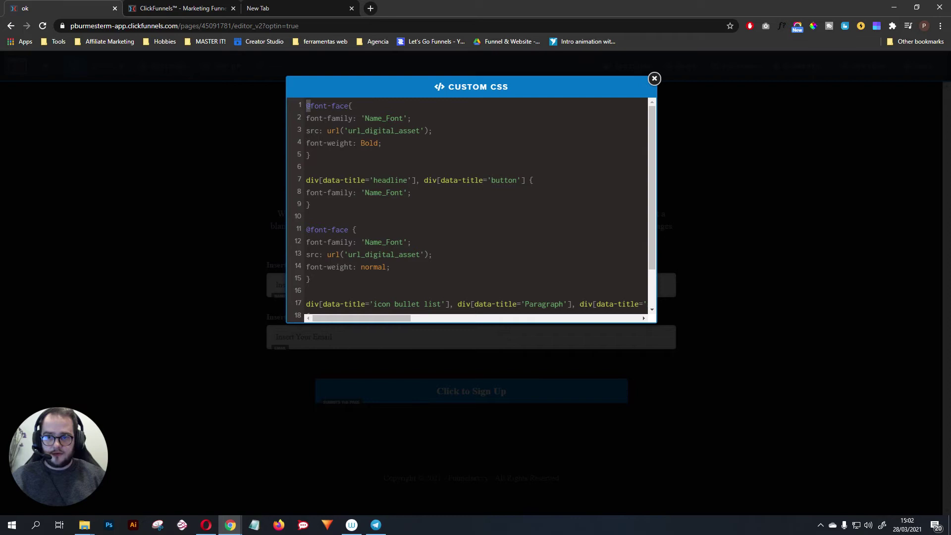
{"action": "left_click_drag", "start_coordinate": [311, 107], "coordinate": [382, 143]}
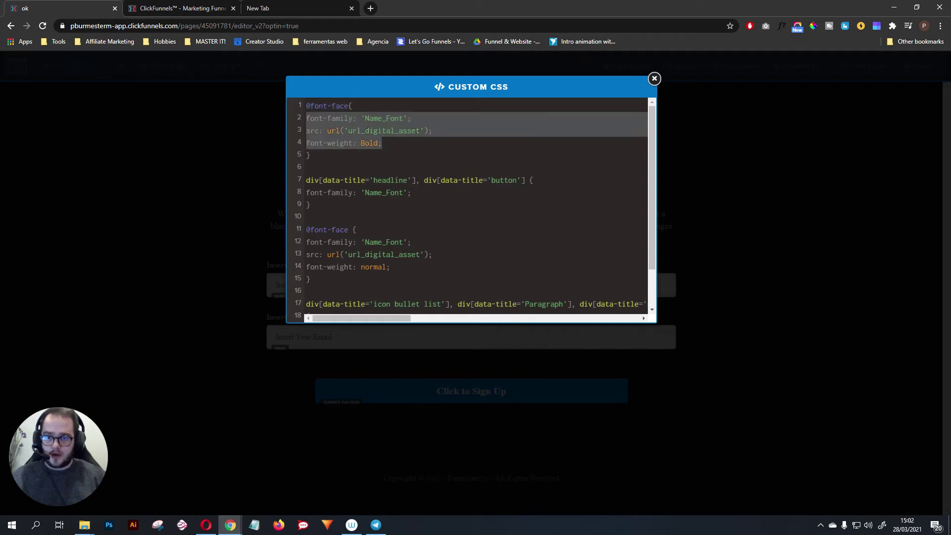
{"action": "left_click_drag", "start_coordinate": [311, 205], "coordinate": [292, 180]}
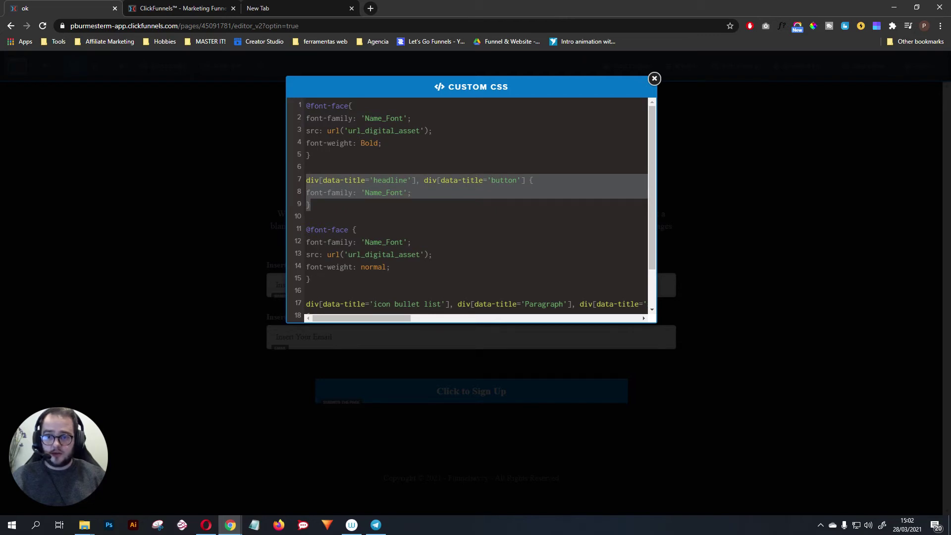
{"action": "left_click", "coordinate": [311, 205]}
{"action": "double_click", "coordinate": [390, 180]}
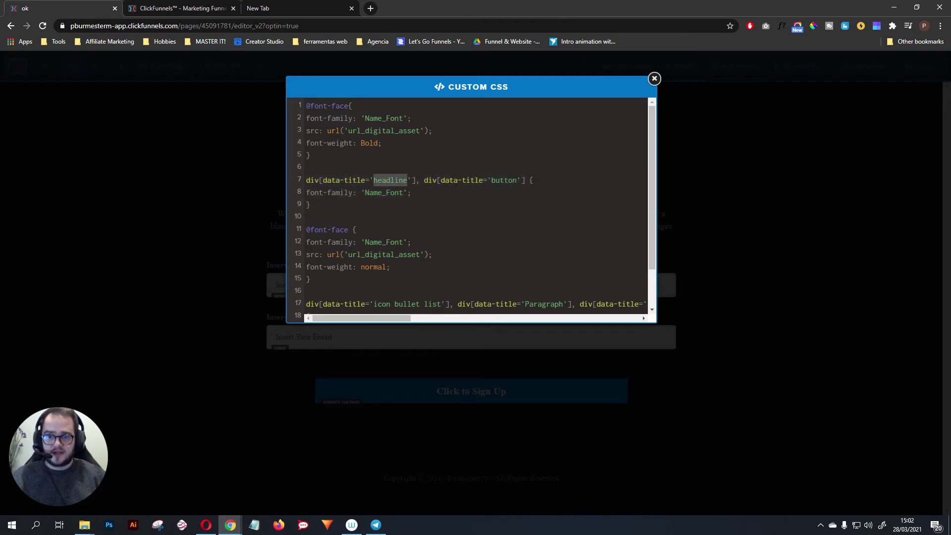
{"action": "double_click", "coordinate": [501, 180]}
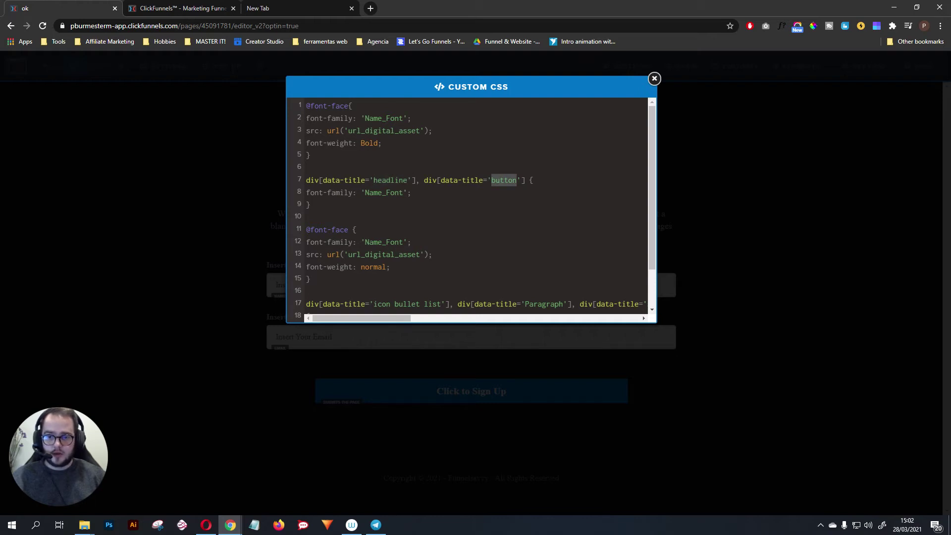
{"action": "left_click_drag", "start_coordinate": [305, 194], "coordinate": [412, 192]}
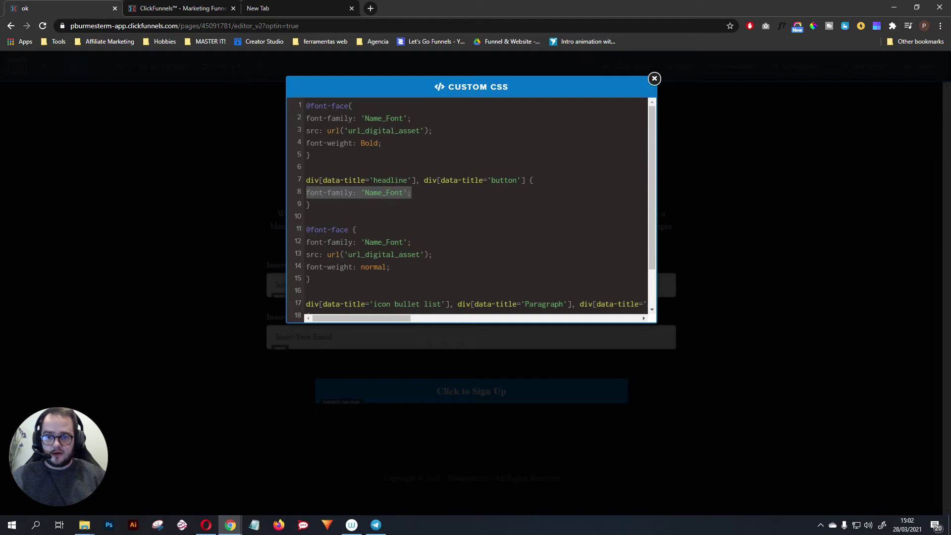
{"action": "double_click", "coordinate": [384, 192]}
Review the normal-weight rules on lines 11–20, comparing normal and Bold weights and Name_Font on line 19
{"action": "scroll", "coordinate": [470, 208], "scroll_direction": "down", "scroll_amount": 2}
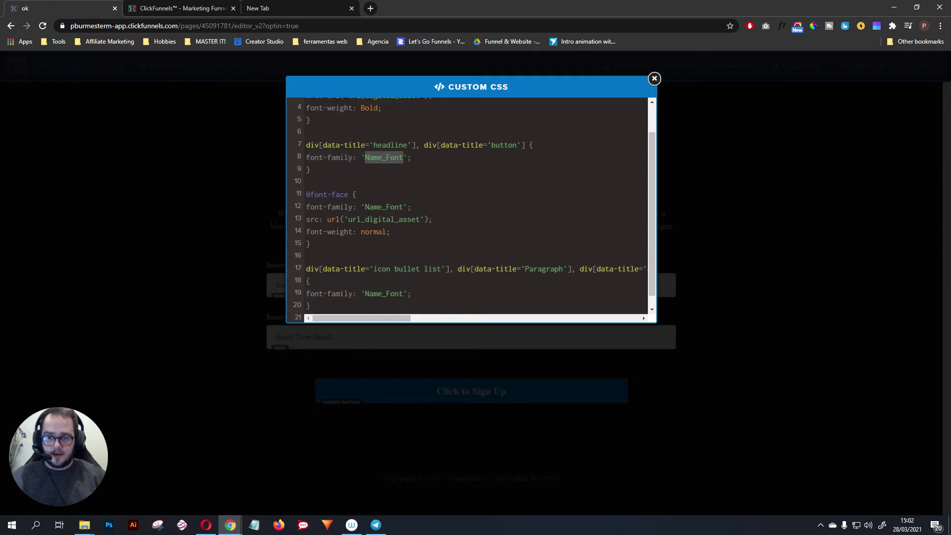
{"action": "left_click_drag", "start_coordinate": [306, 182], "coordinate": [311, 293]}
{"action": "left_click", "coordinate": [317, 306]}
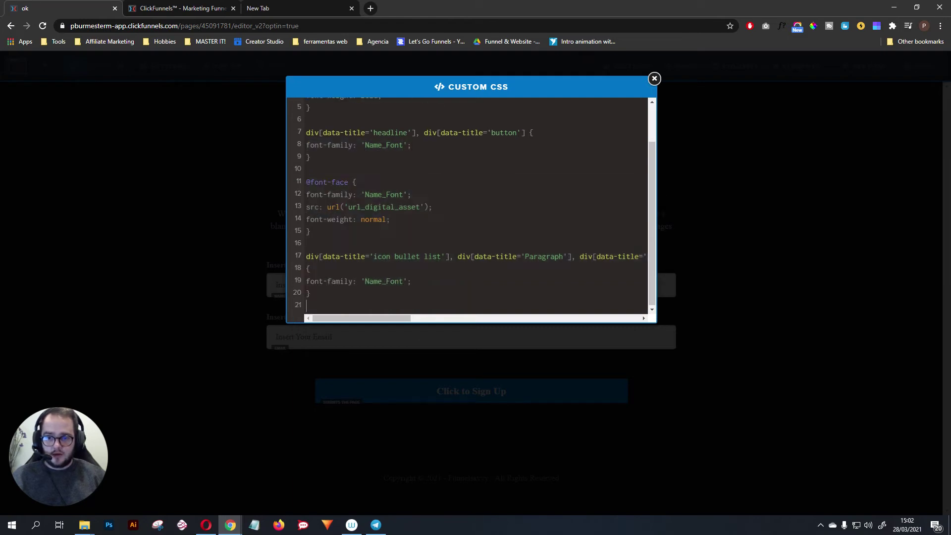
{"action": "double_click", "coordinate": [370, 219]}
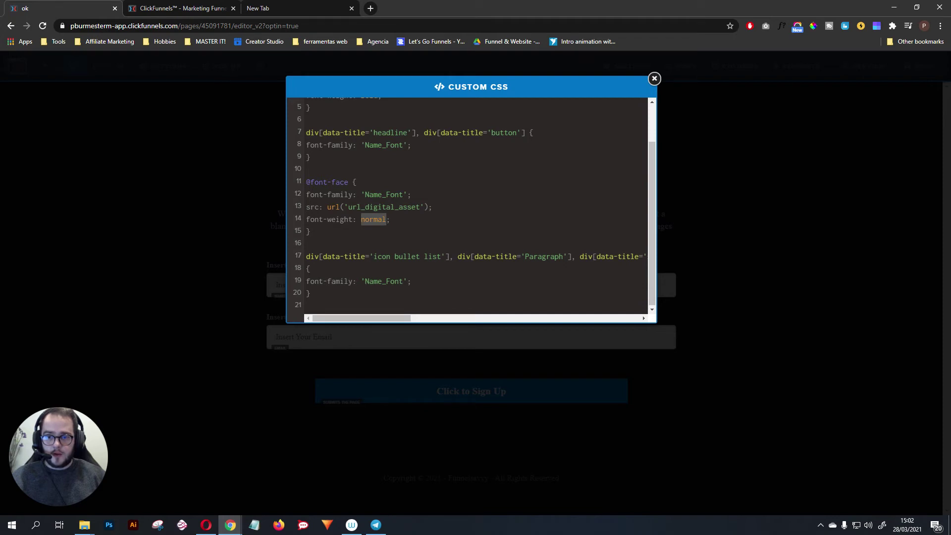
{"action": "scroll", "coordinate": [440, 141], "scroll_direction": "up", "scroll_amount": 2}
{"action": "double_click", "coordinate": [370, 143]}
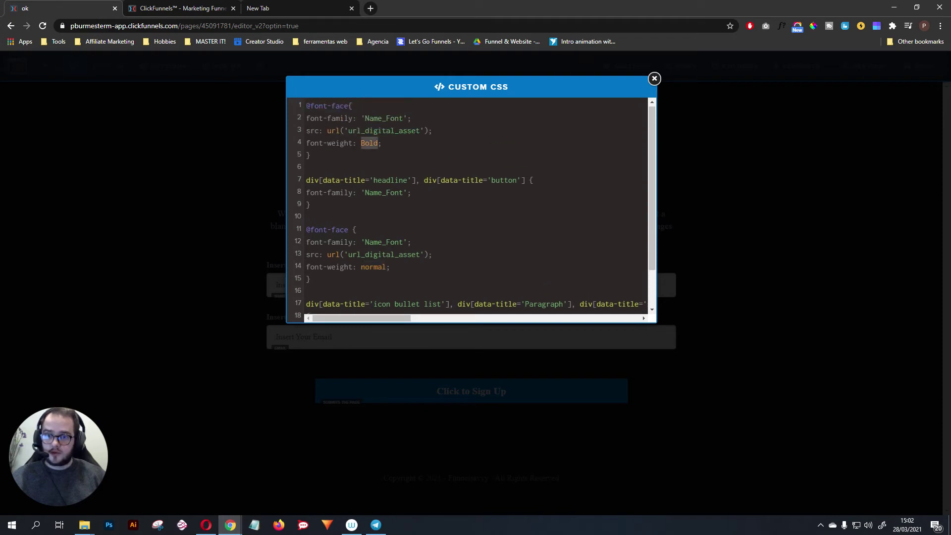
{"action": "scroll", "coordinate": [471, 208], "scroll_direction": "down", "scroll_amount": 1}
{"action": "double_click", "coordinate": [373, 219]}
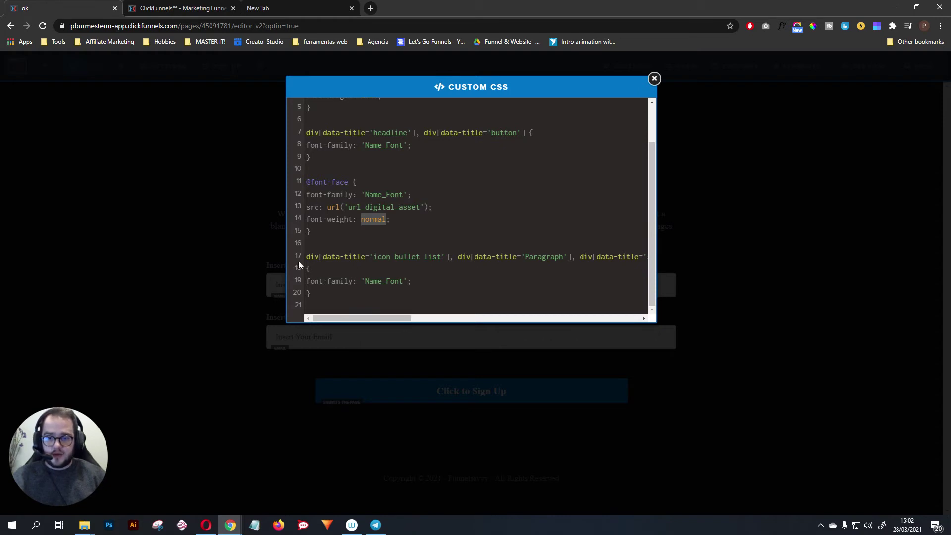
{"action": "mouse_move", "coordinate": [377, 318]}
{"action": "left_mouse_down"}
{"action": "mouse_move", "coordinate": [478, 322]}
{"action": "mouse_move", "coordinate": [361, 317]}
{"action": "left_mouse_up"}
{"action": "double_click", "coordinate": [385, 281]}
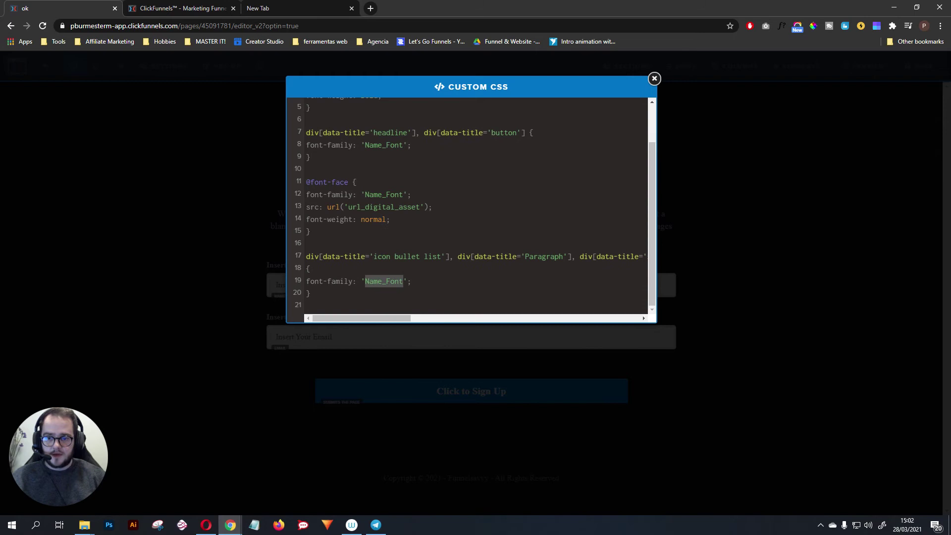
{"action": "scroll", "coordinate": [384, 281], "scroll_direction": "up", "scroll_amount": 2}
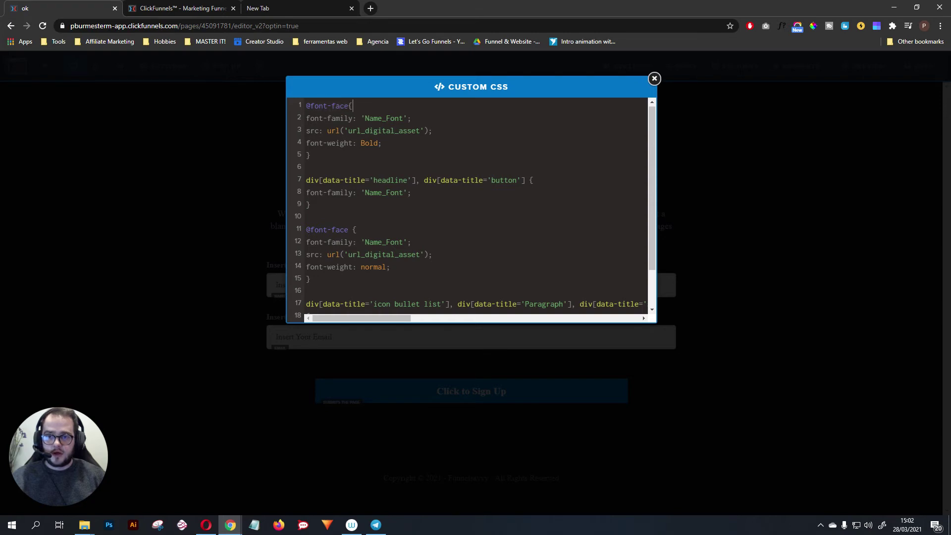
{"action": "left_click", "coordinate": [163, 8]}
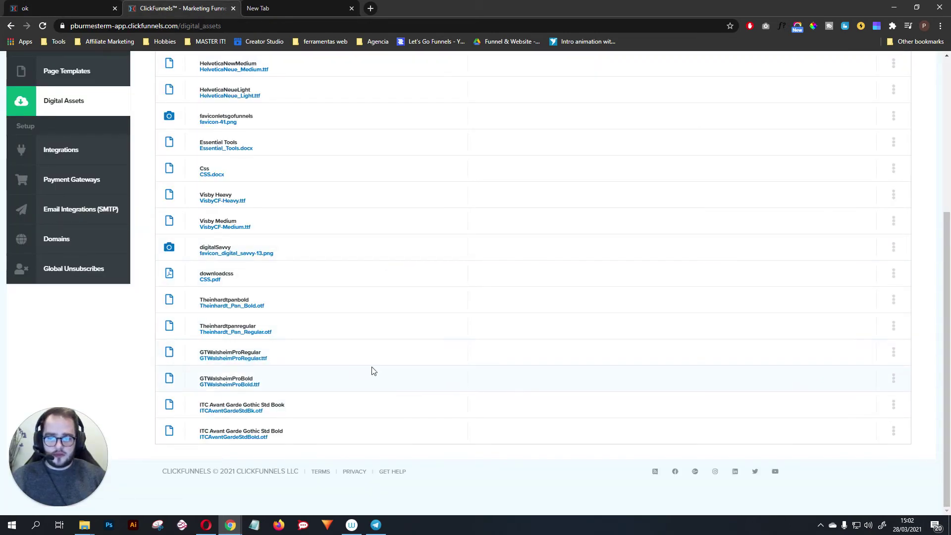
Copy the GTWalsheimProRegular asset path from the Digital Assets list
{"action": "left_click_drag", "start_coordinate": [241, 353], "coordinate": [272, 355]}
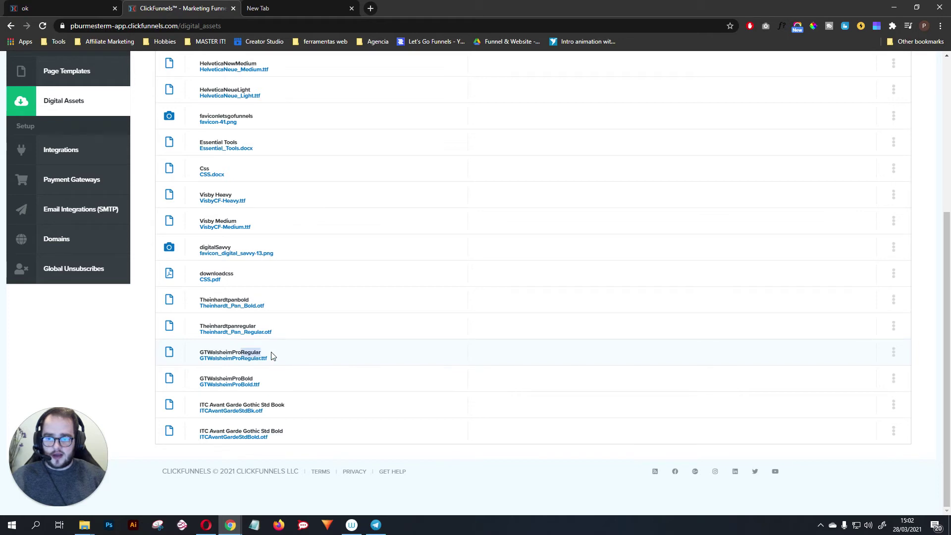
{"action": "left_click", "coordinate": [894, 352]}
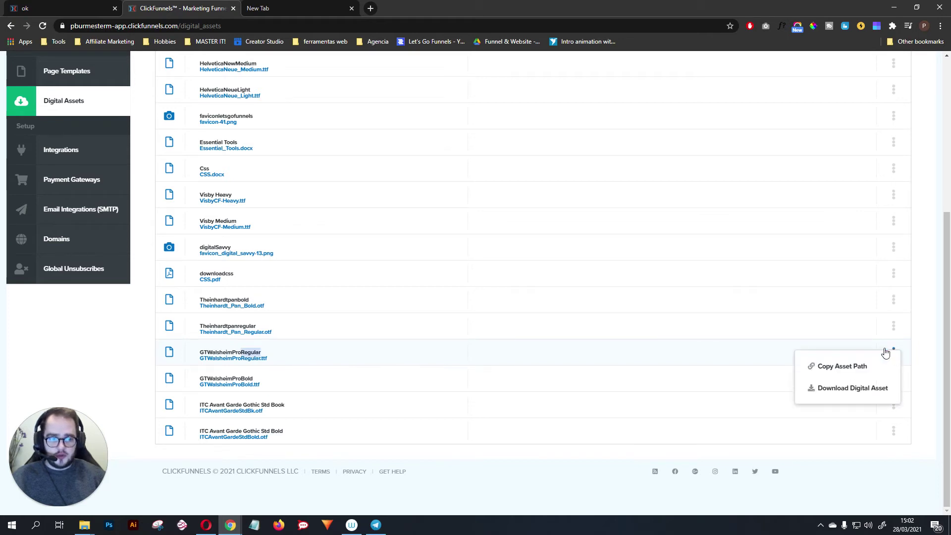
{"action": "left_click", "coordinate": [848, 369]}
{"action": "left_click", "coordinate": [67, 10]}
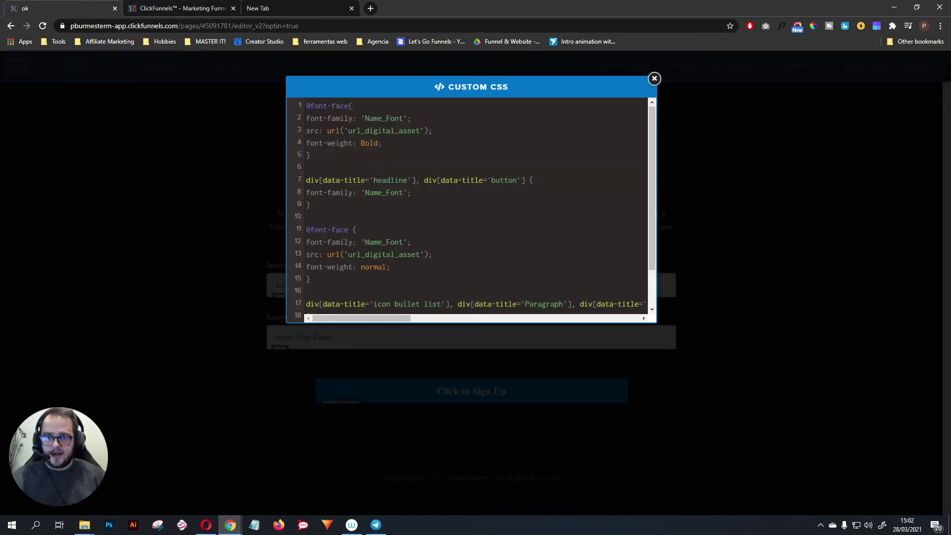
{"action": "left_click_drag", "start_coordinate": [348, 131], "coordinate": [420, 131]}
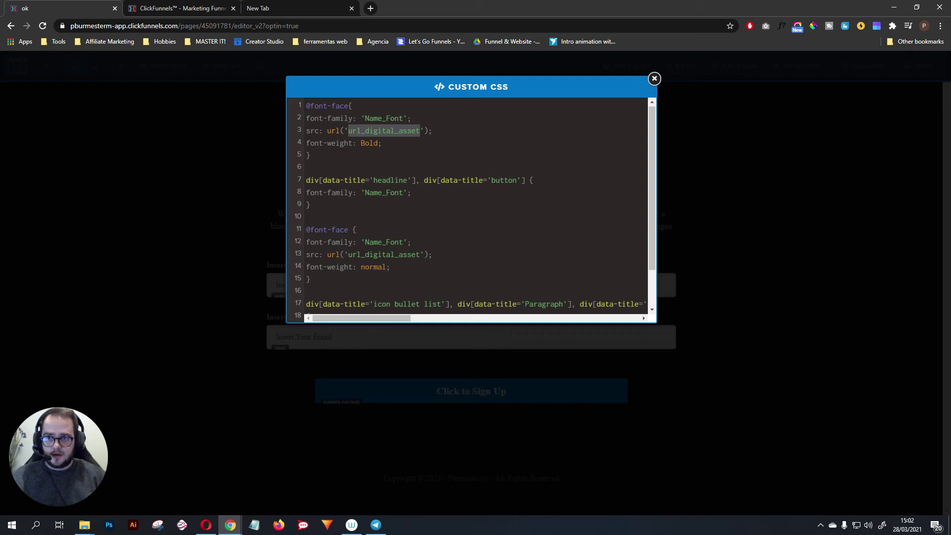
{"action": "left_click", "coordinate": [193, 9]}
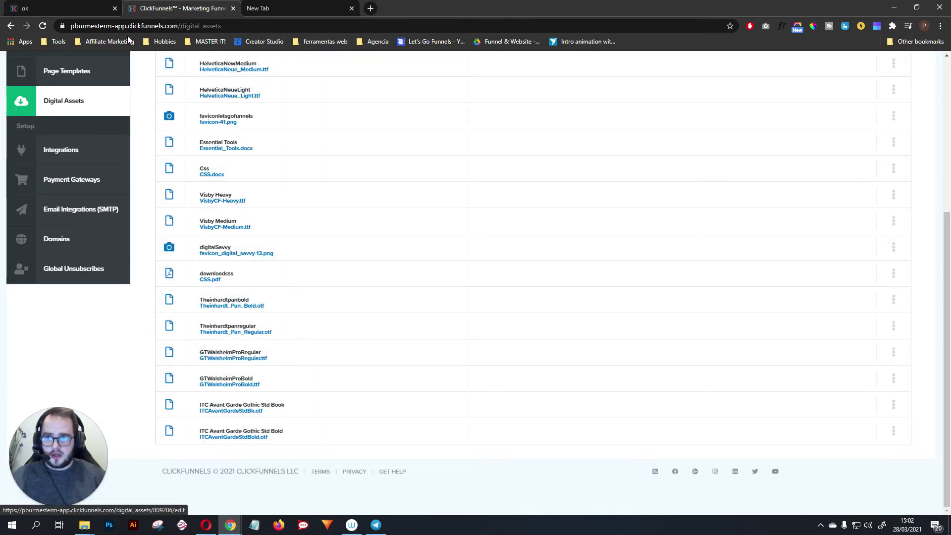
{"action": "left_click", "coordinate": [69, 9]}
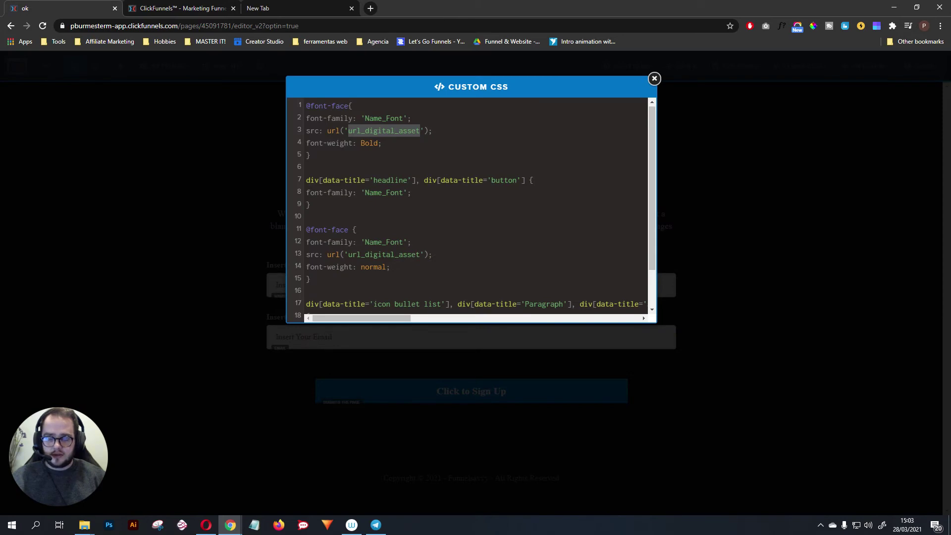
Paste the GTWalsheimProRegular.ttf URL over url_digital_asset on line 13 of the custom CSS
{"action": "double_click", "coordinate": [369, 143]}
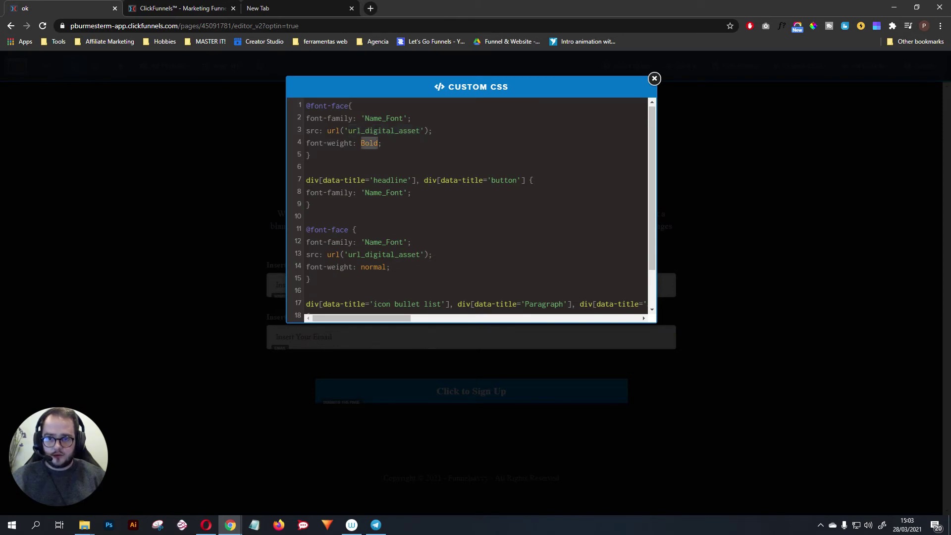
{"action": "left_click_drag", "start_coordinate": [348, 254], "coordinate": [421, 255]}
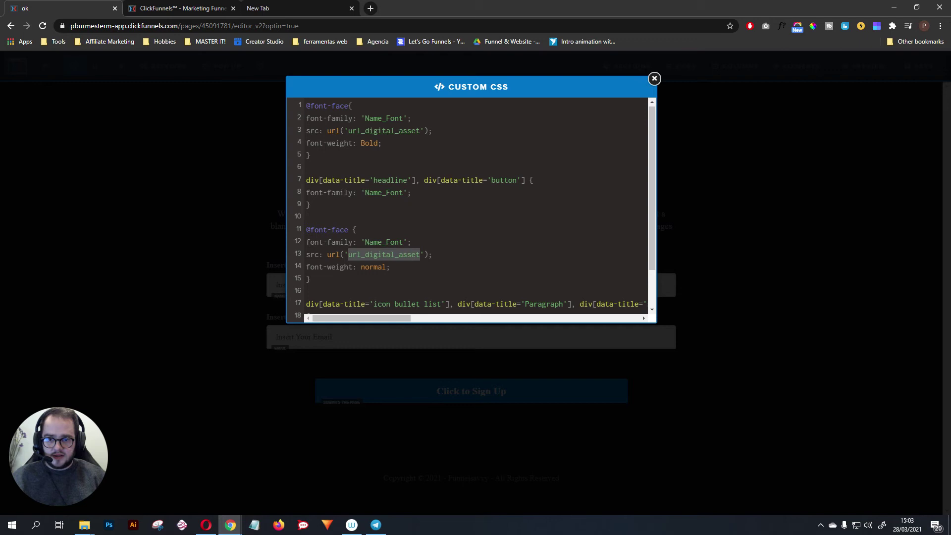
{"action": "key", "text": "ctrl+v"}
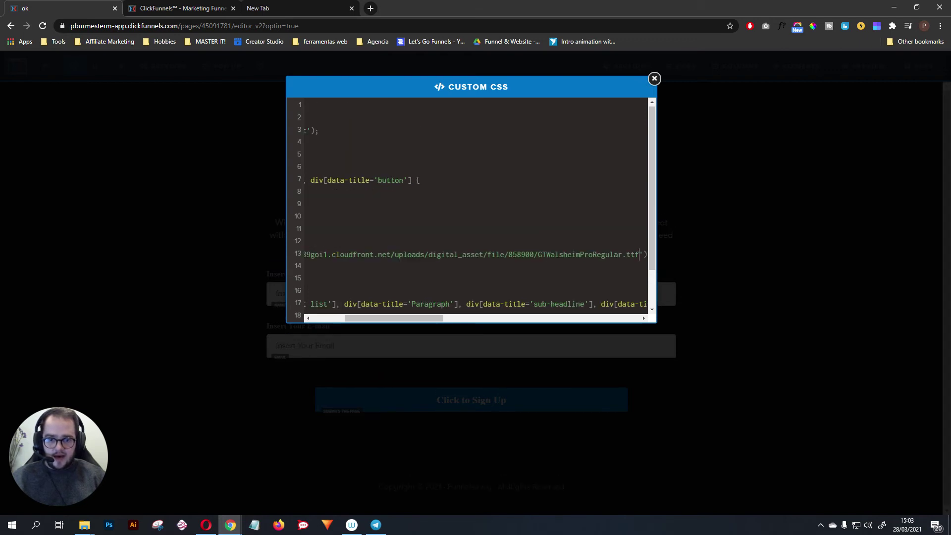
{"action": "left_click_drag", "start_coordinate": [538, 255], "coordinate": [629, 262]}
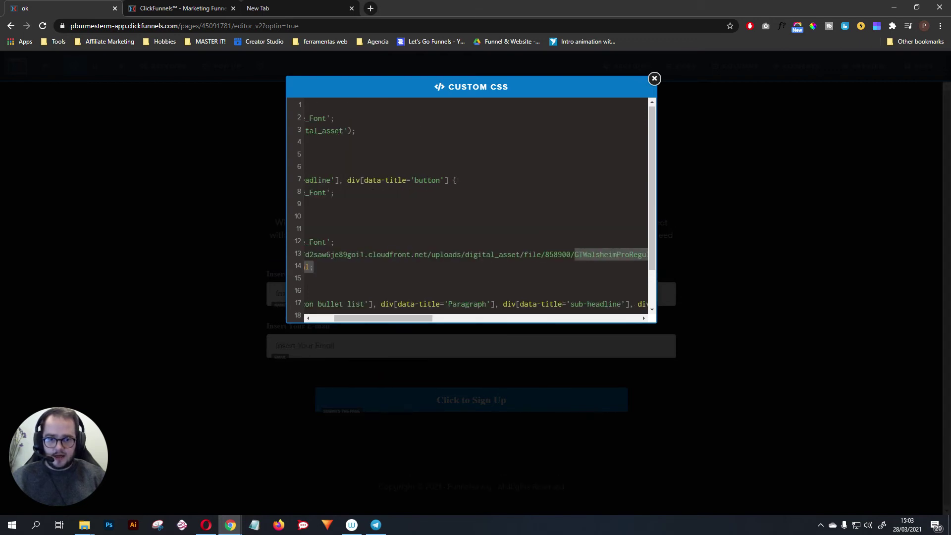
{"action": "left_click_drag", "start_coordinate": [422, 319], "coordinate": [495, 320]}
{"action": "left_click", "coordinate": [310, 279]}
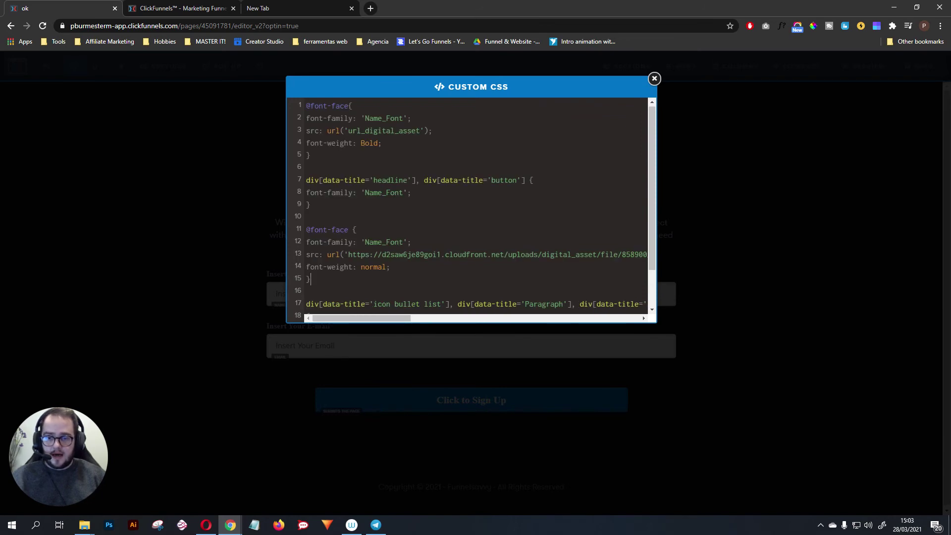
{"action": "left_click_drag", "start_coordinate": [404, 242], "coordinate": [365, 242]}
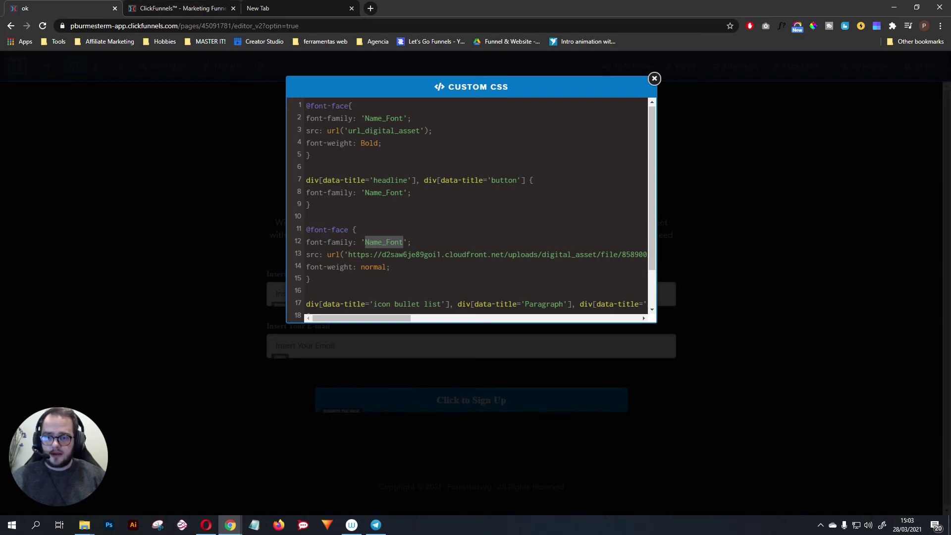
{"action": "left_click", "coordinate": [226, 11]}
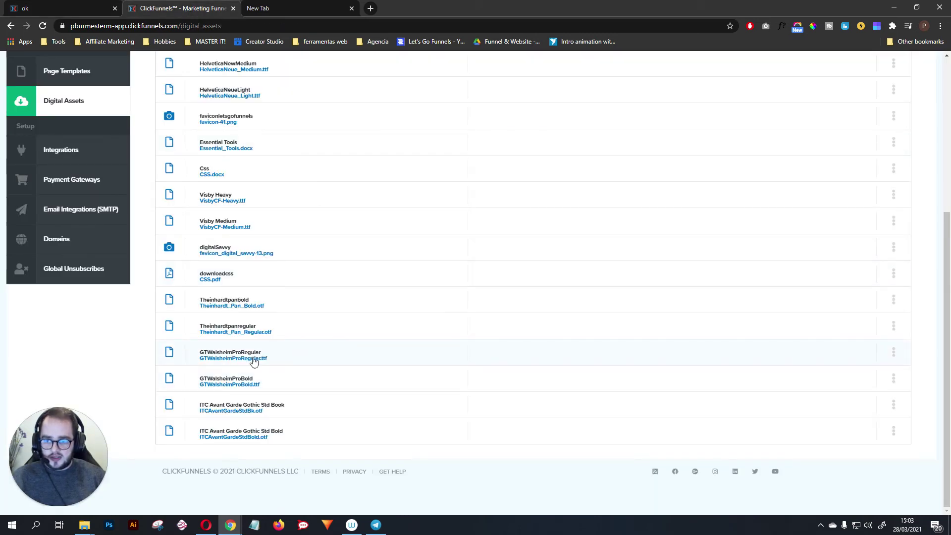
Replace Name_Font on lines 12 and 19 with the copied name GTWalsheimProRegular
{"action": "left_click_drag", "start_coordinate": [262, 354], "coordinate": [200, 353]}
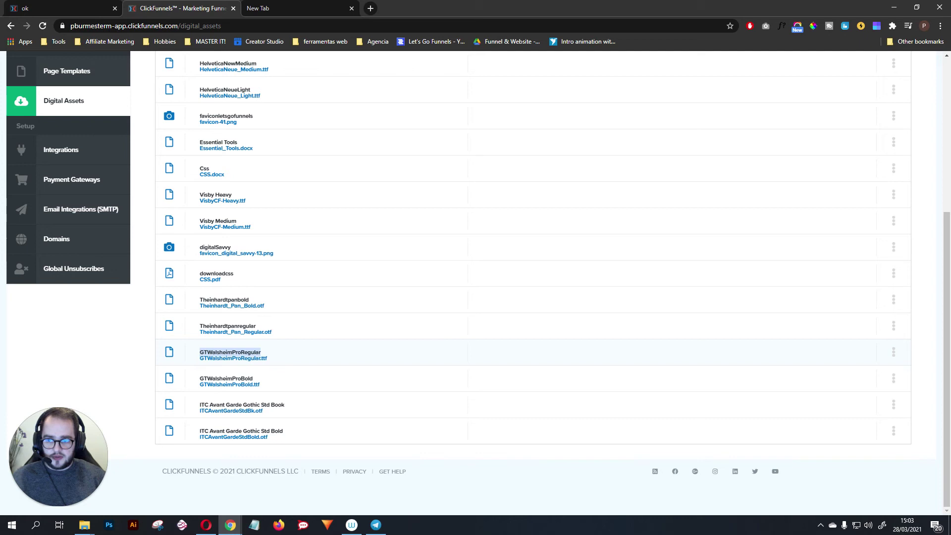
{"action": "left_click", "coordinate": [70, 11]}
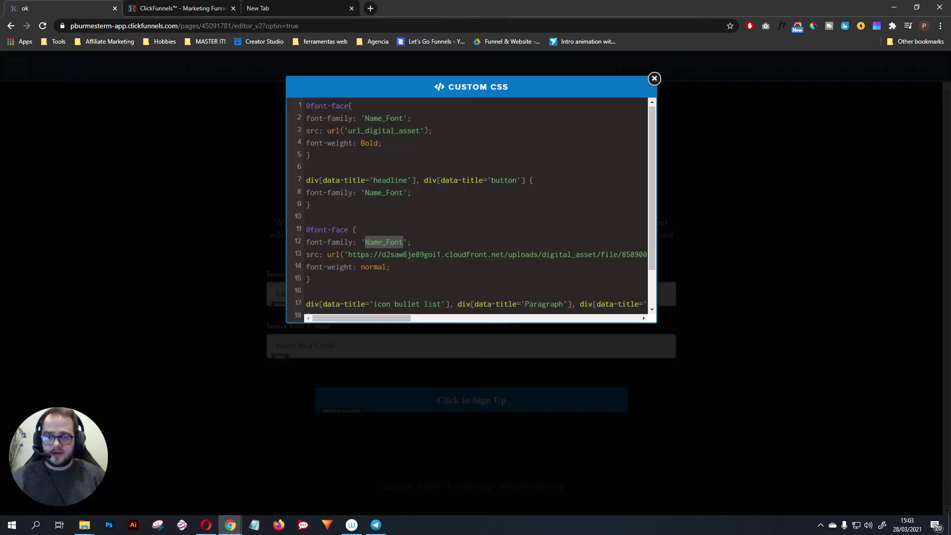
{"action": "key", "text": "ctrl+v"}
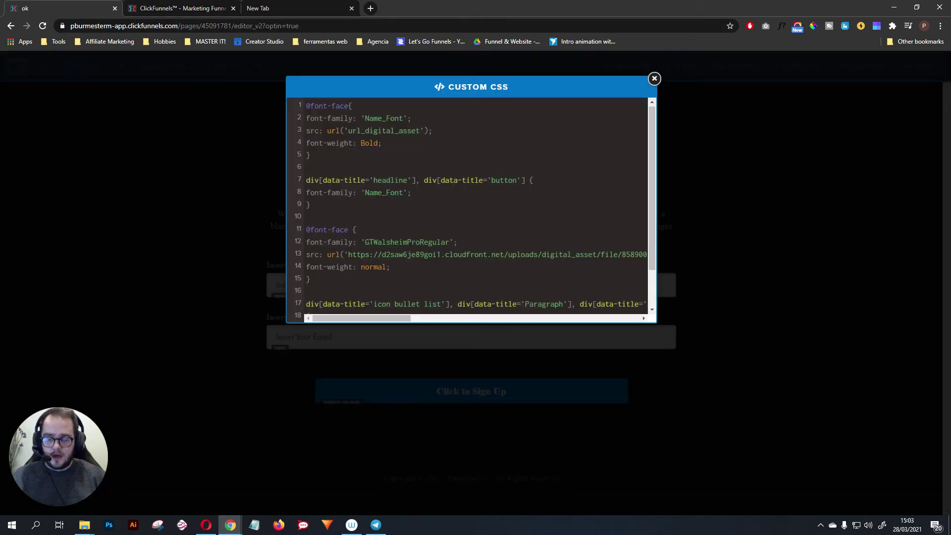
{"action": "scroll", "coordinate": [470, 209], "scroll_direction": "down", "scroll_amount": 2}
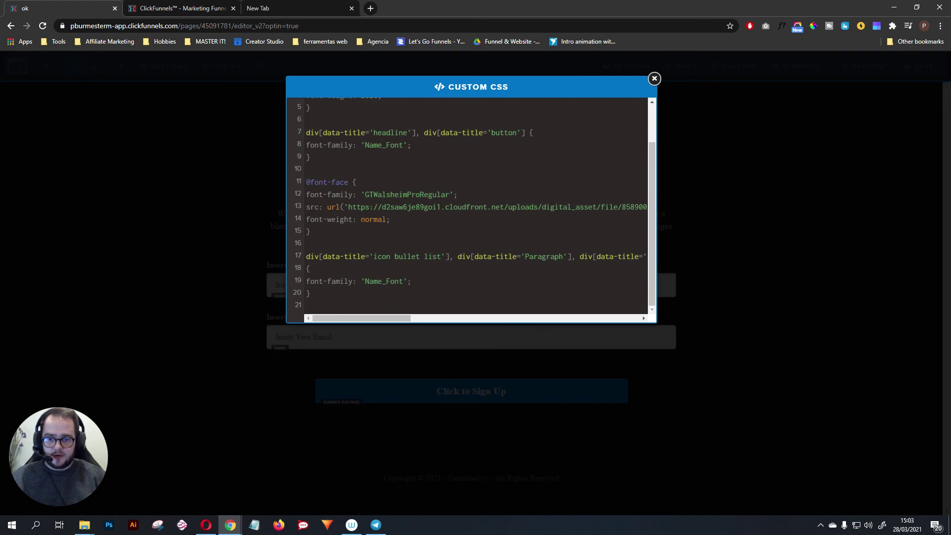
{"action": "left_click_drag", "start_coordinate": [403, 281], "coordinate": [365, 282]}
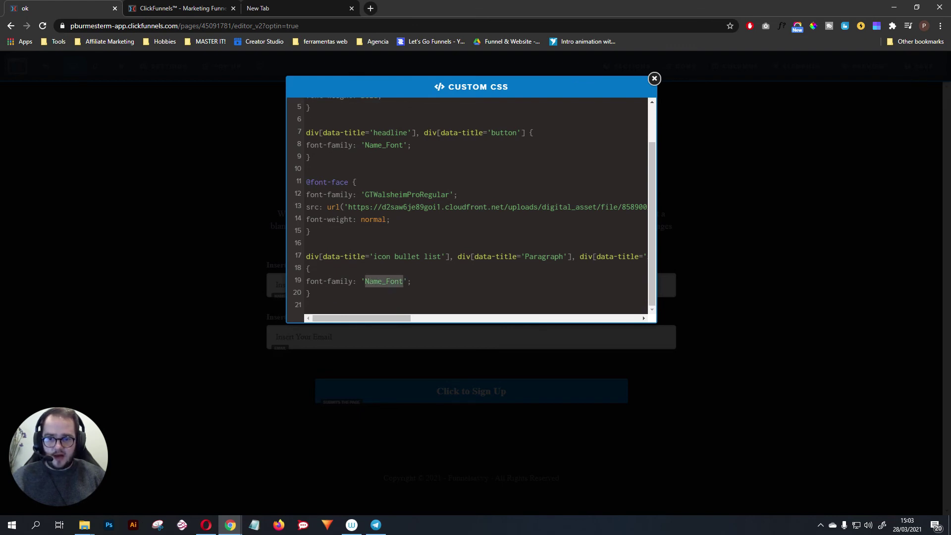
{"action": "key", "text": "ctrl+v"}
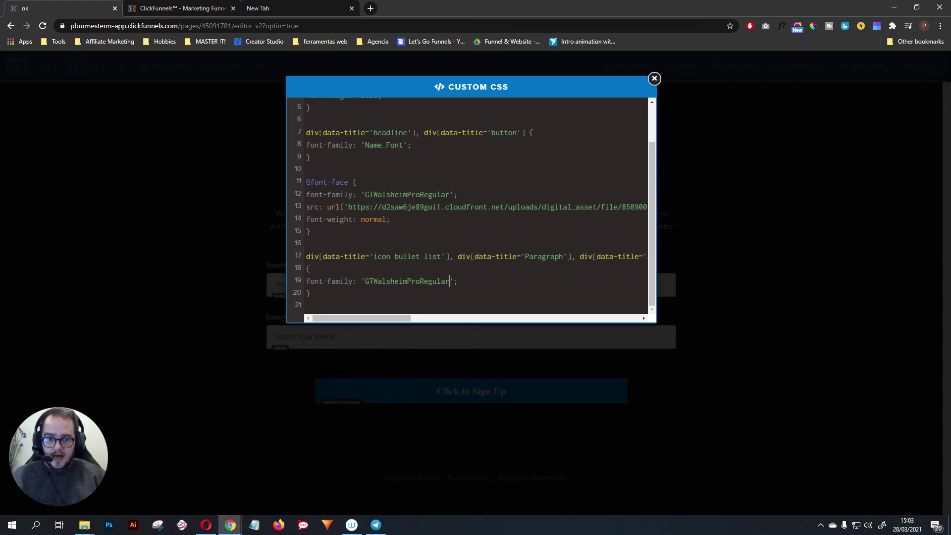
{"action": "scroll", "coordinate": [471, 208], "scroll_direction": "up", "scroll_amount": 2}
{"action": "left_click_drag", "start_coordinate": [312, 205], "coordinate": [306, 105]}
{"action": "left_click", "coordinate": [347, 155]}
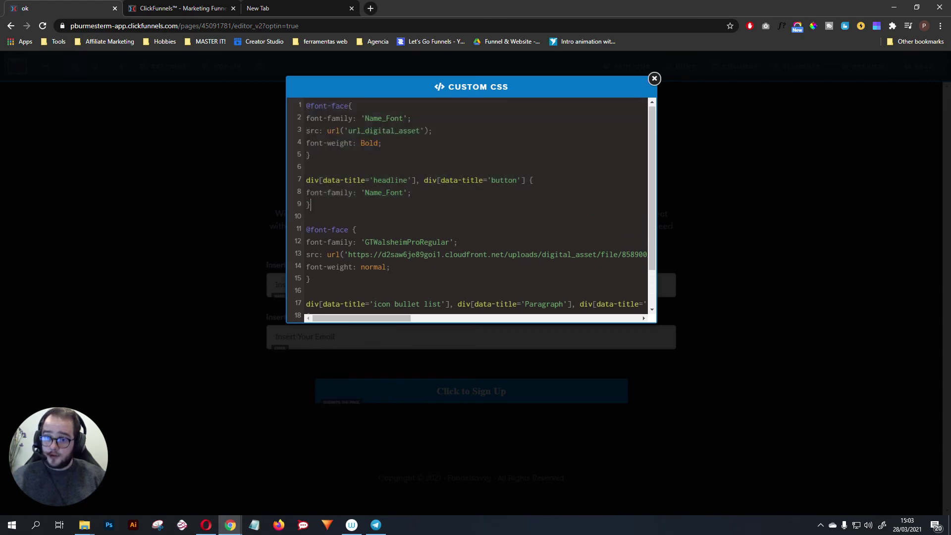
Paste the GTWalsheimProBold.ttf asset path over url_digital_asset on line 3
{"action": "left_click", "coordinate": [171, 11]}
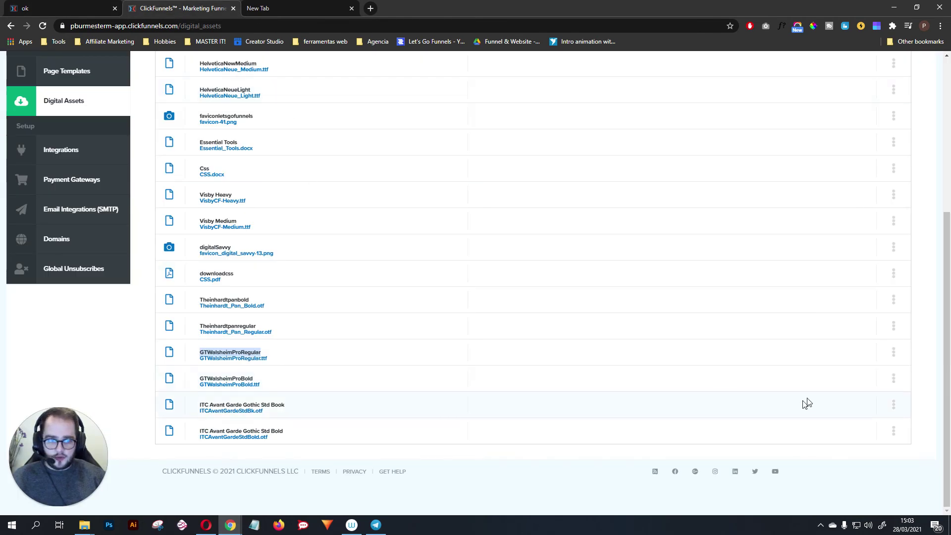
{"action": "left_click", "coordinate": [894, 379]}
{"action": "left_click", "coordinate": [859, 391]}
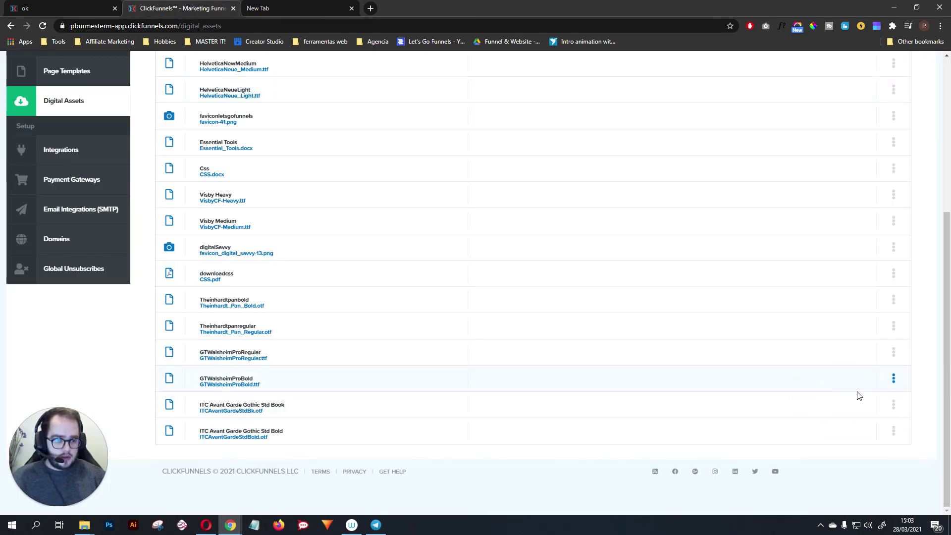
{"action": "left_click", "coordinate": [65, 8]}
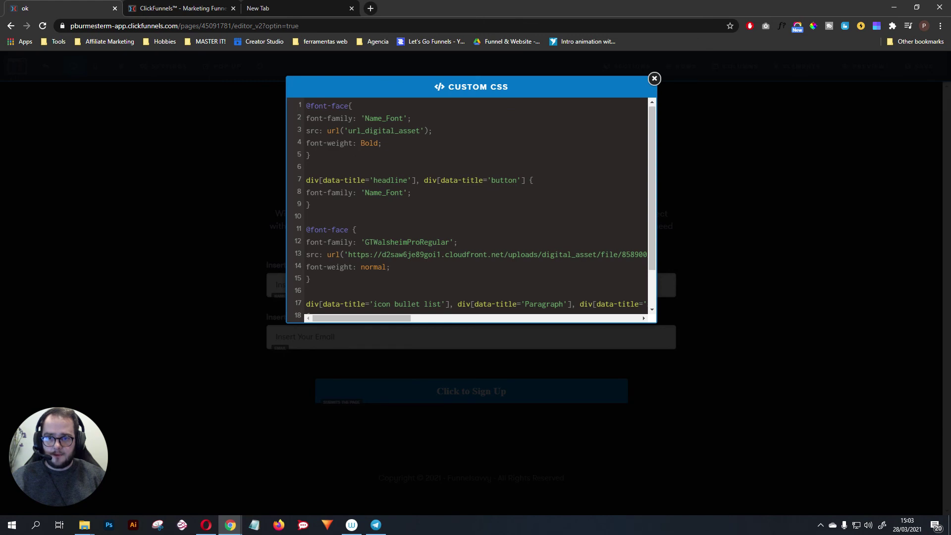
{"action": "left_click_drag", "start_coordinate": [348, 131], "coordinate": [420, 130]}
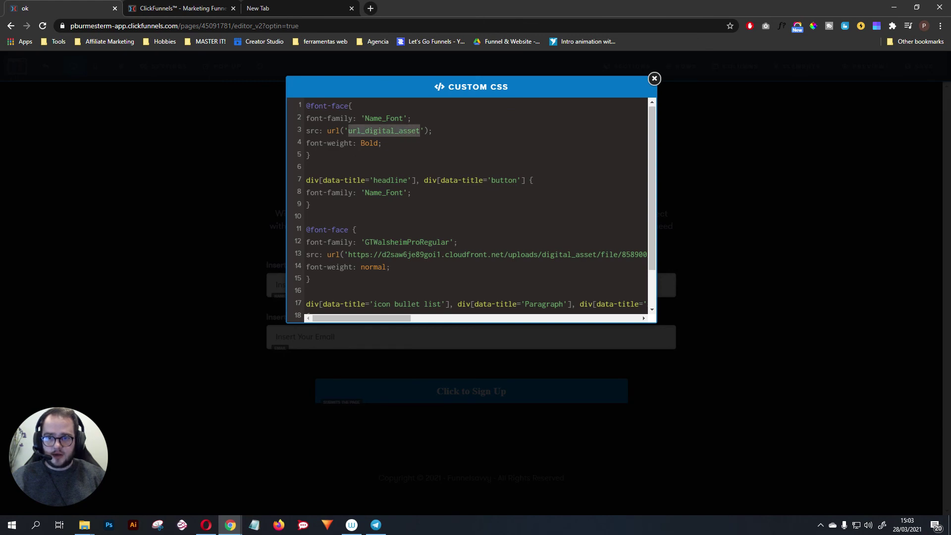
{"action": "type", "text": "https://d2saw6je89goi1.cloudfront.net/uploads/digital_asset/file/858901/GTWalsheimProBold.ttf"}
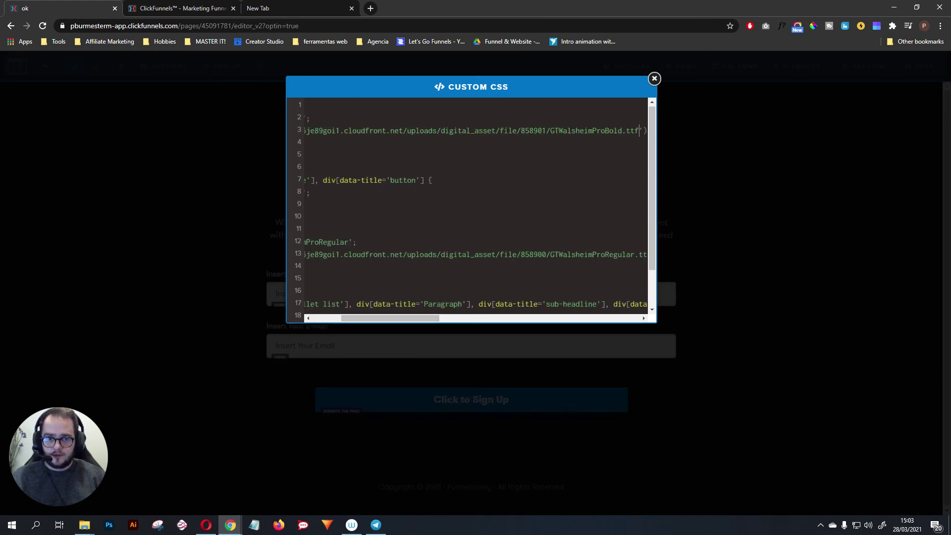
{"action": "left_click_drag", "start_coordinate": [622, 131], "coordinate": [550, 130]}
{"action": "key", "text": "ctrl+c"}
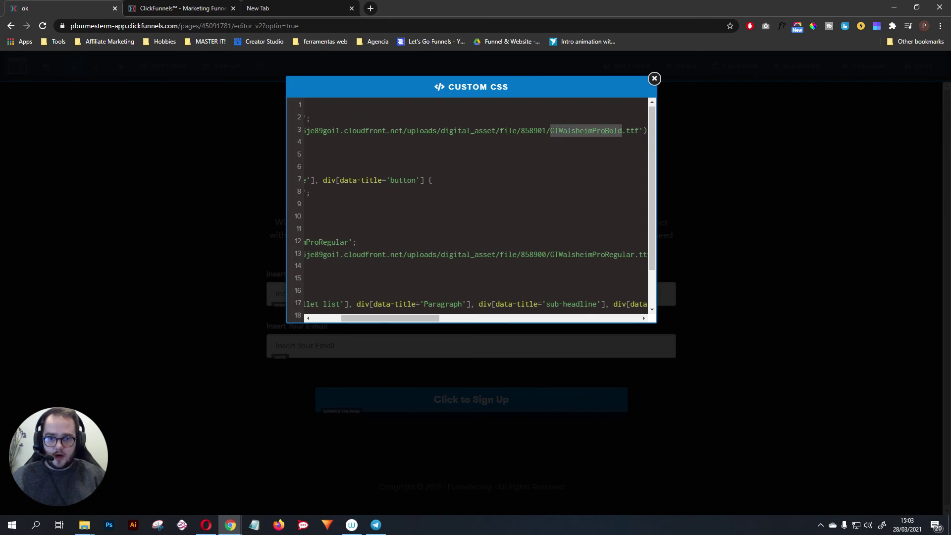
Replace Name_Font on lines 2 and 8 with GTWalsheimProBold
{"action": "left_click", "coordinate": [194, 13]}
{"action": "left_click", "coordinate": [65, 6]}
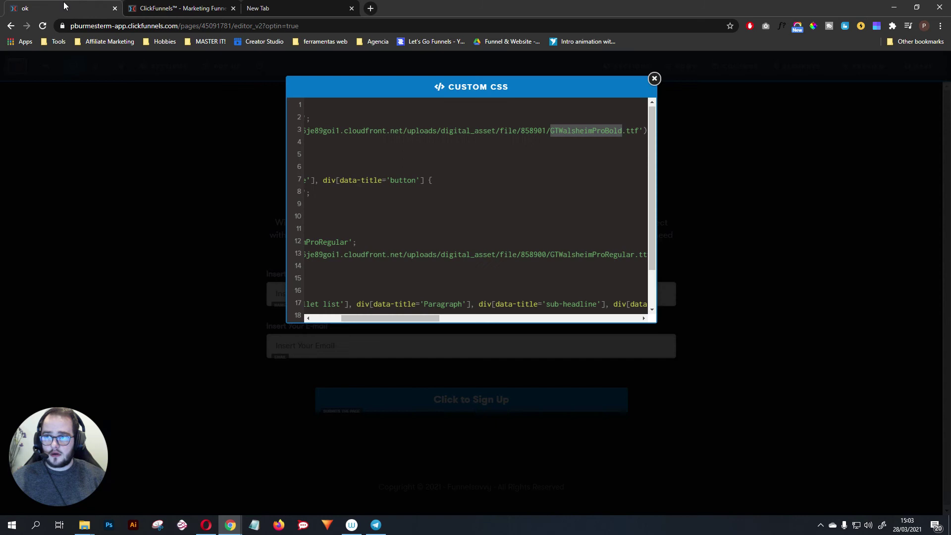
{"action": "left_click_drag", "start_coordinate": [378, 319], "coordinate": [298, 311]}
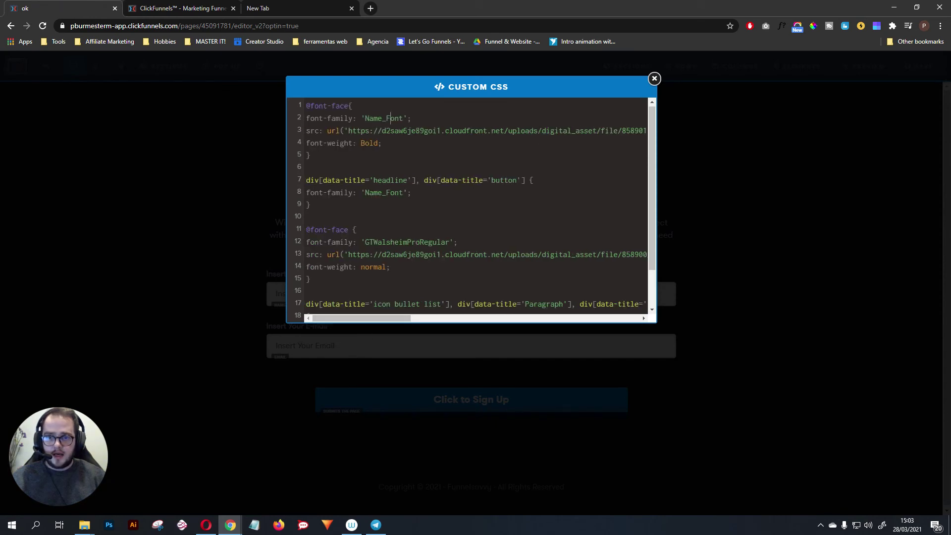
{"action": "double_click", "coordinate": [389, 117]}
{"action": "key", "text": "ctrl+v"}
{"action": "double_click", "coordinate": [386, 192]}
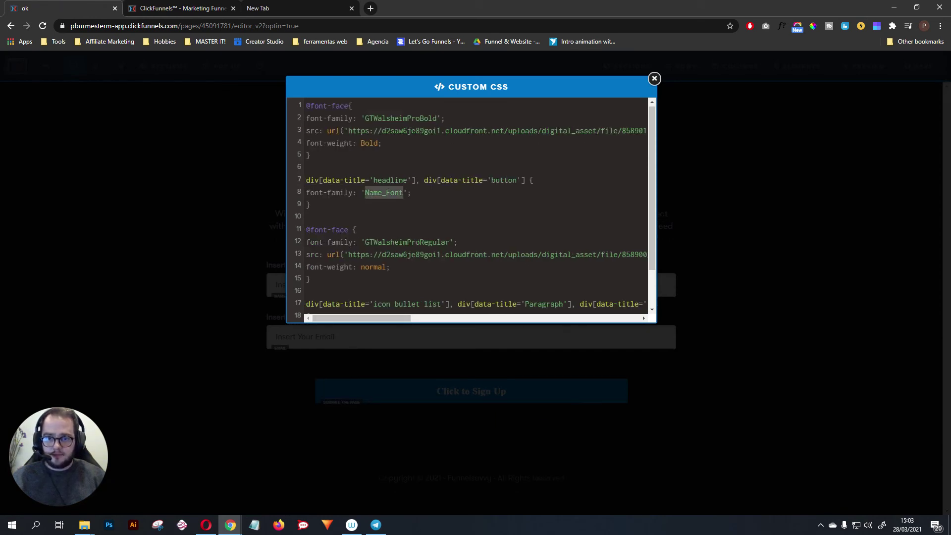
{"action": "key", "text": "ctrl+v"}
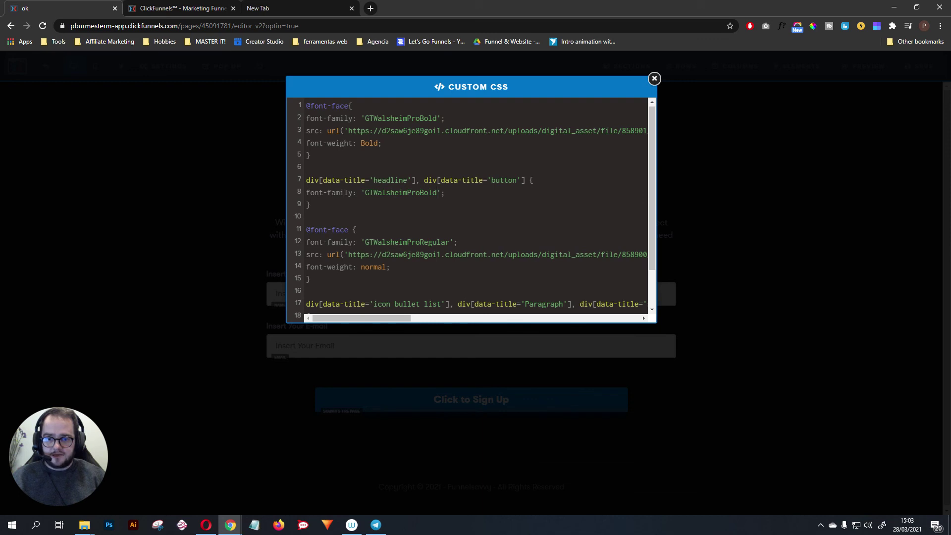
{"action": "scroll", "coordinate": [471, 206], "scroll_direction": "down", "scroll_amount": 2}
{"action": "scroll", "coordinate": [471, 205], "scroll_direction": "up", "scroll_amount": 2}
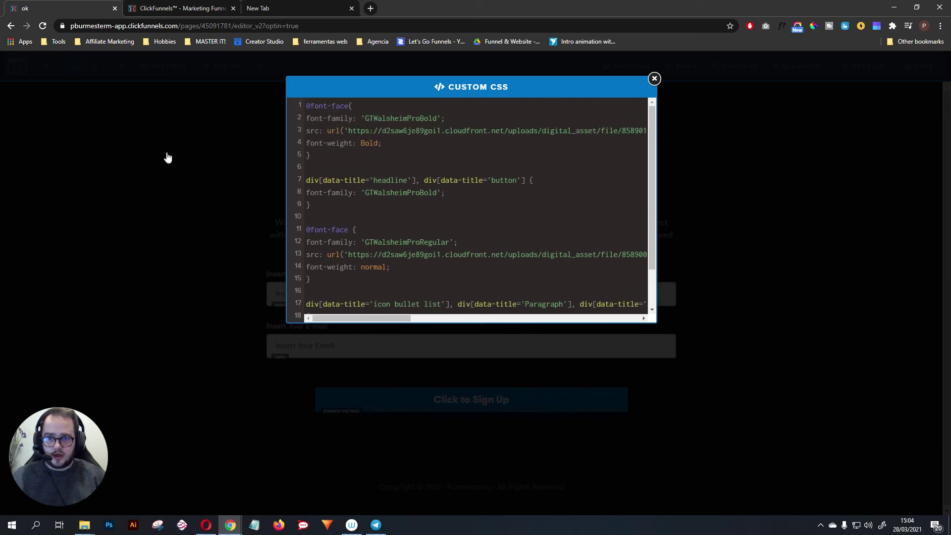
Preview the page in the new fonts, then reopen Custom CSS and disable the fonts to compare
{"action": "left_click", "coordinate": [183, 205]}
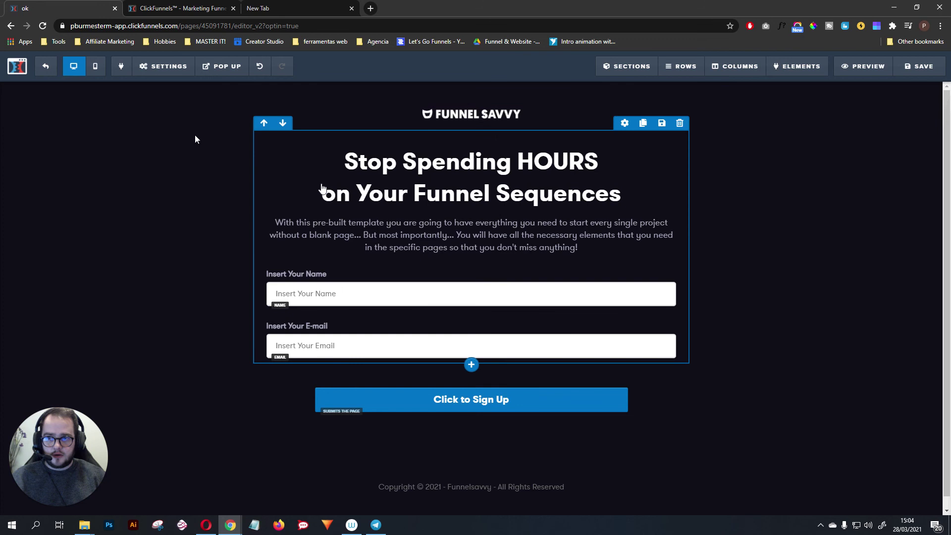
{"action": "mouse_move", "coordinate": [164, 66]}
{"action": "left_click", "coordinate": [213, 147]}
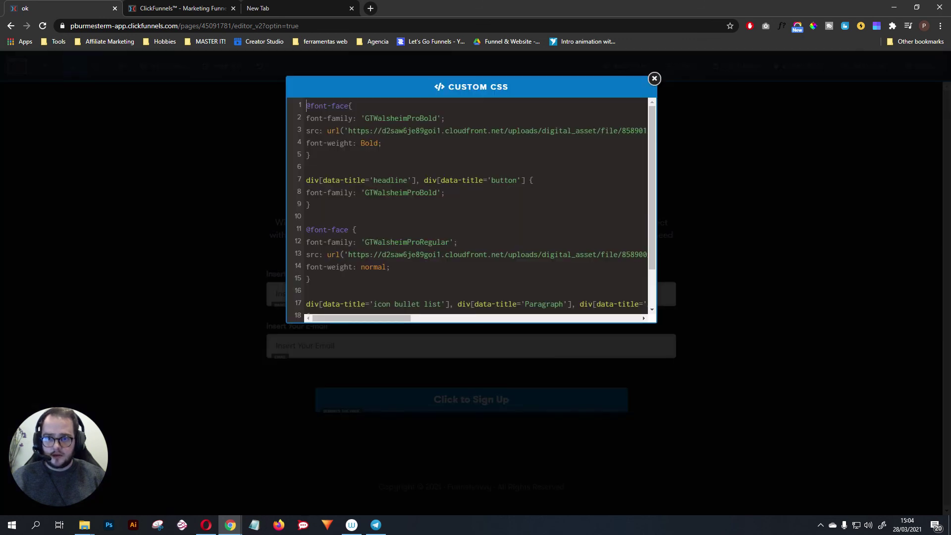
{"action": "left_click", "coordinate": [746, 147]}
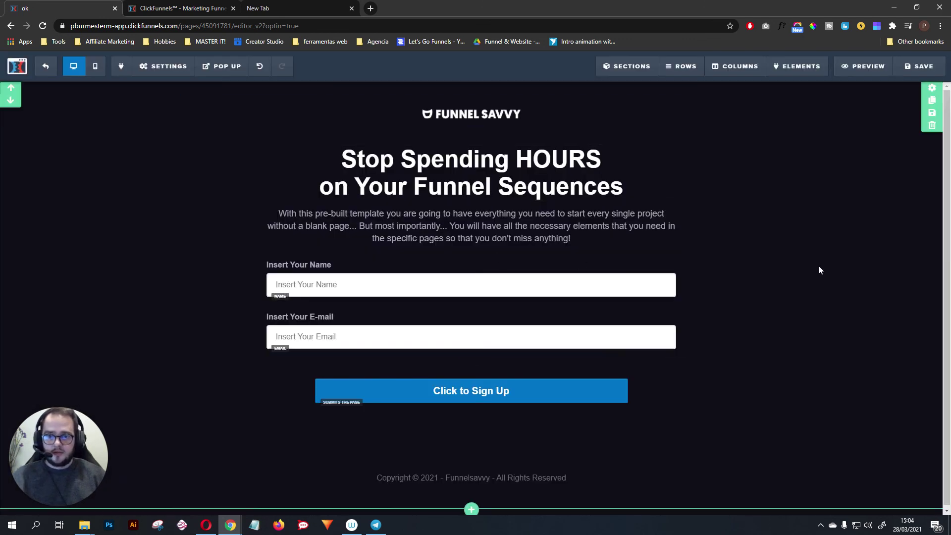
Reopen Custom CSS and restore the GT Walsheim Pro fonts on the page
{"action": "mouse_move", "coordinate": [164, 66]}
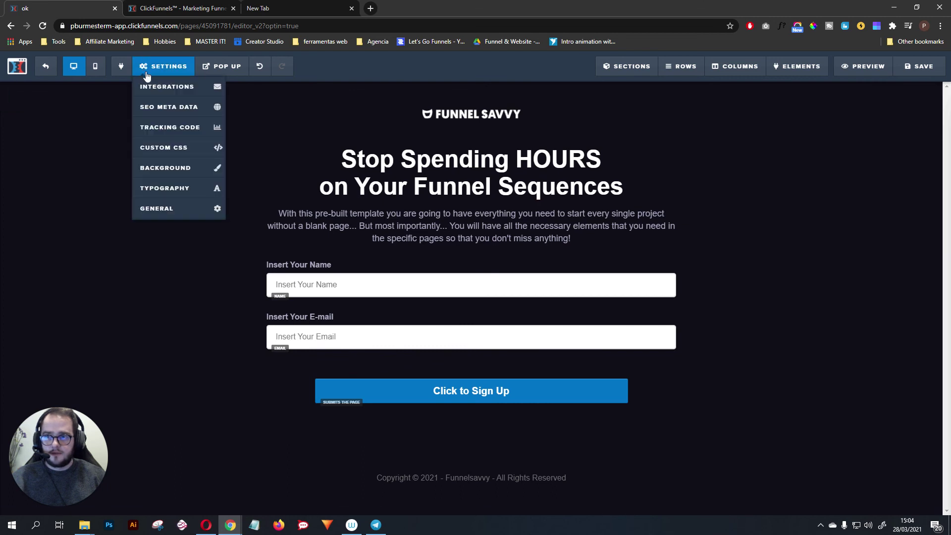
{"action": "left_click", "coordinate": [167, 149]}
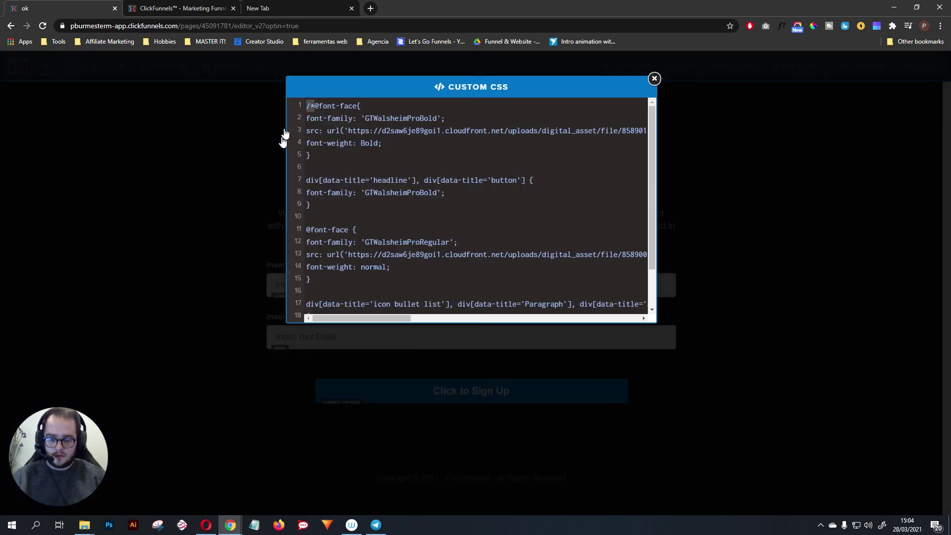
{"action": "left_click", "coordinate": [234, 230]}
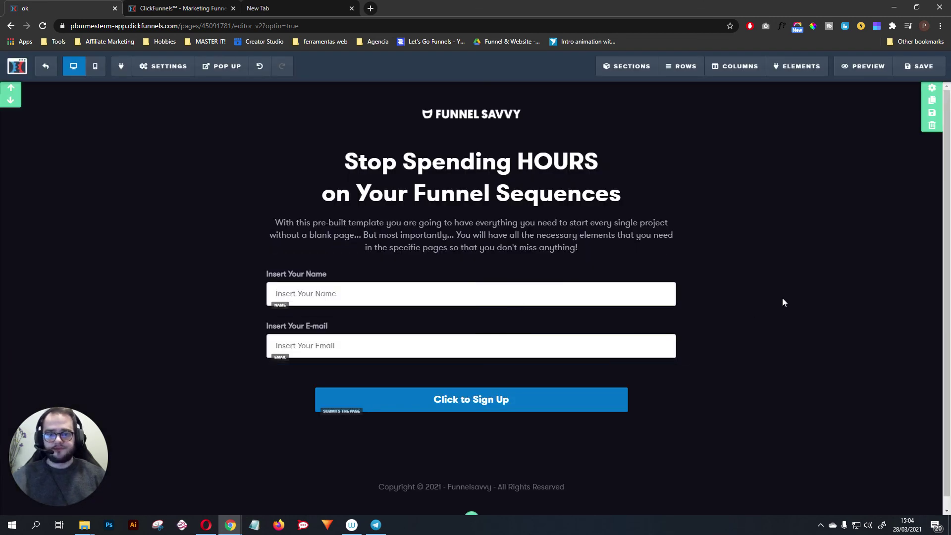